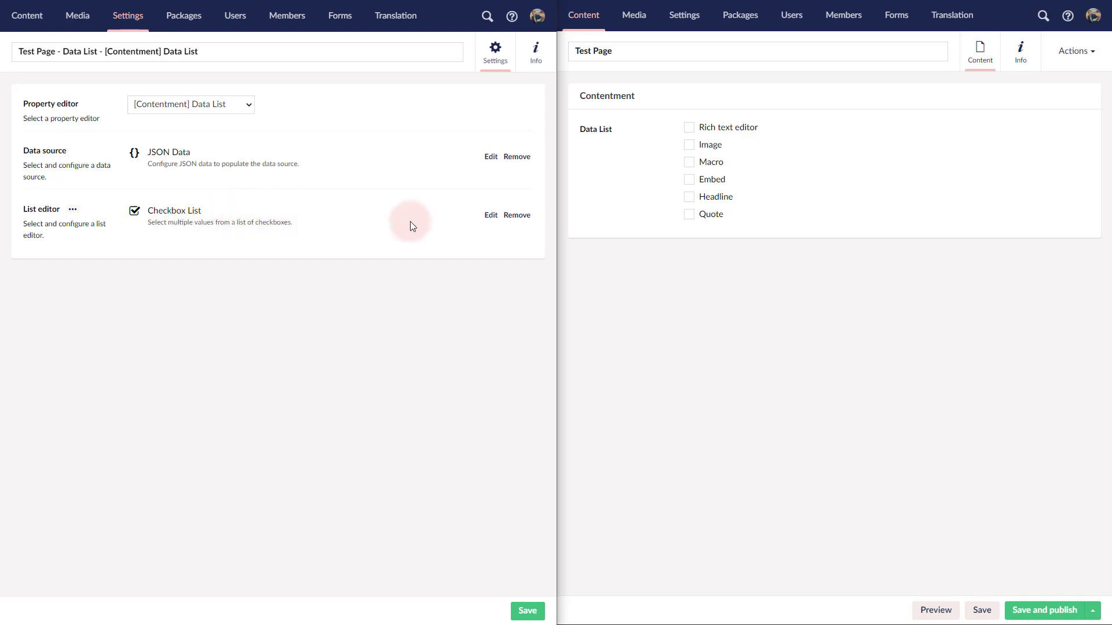
# Step: Check the Checkbox List configuration, then remove the Checkbox List as the data type's list editor
pyautogui.click(491, 216)
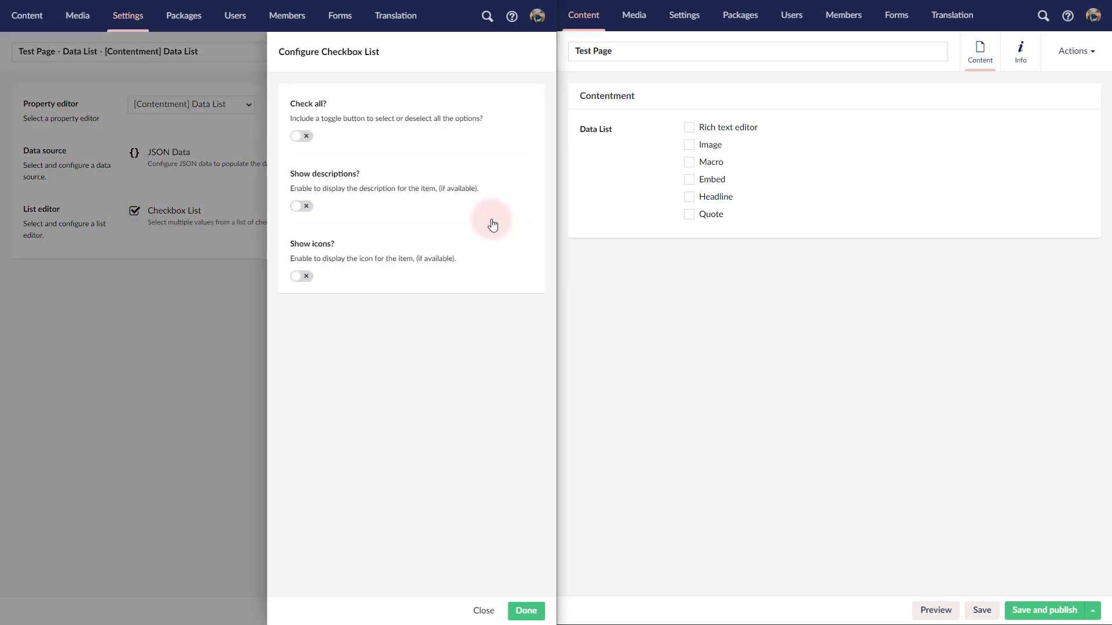
pyautogui.click(484, 610)
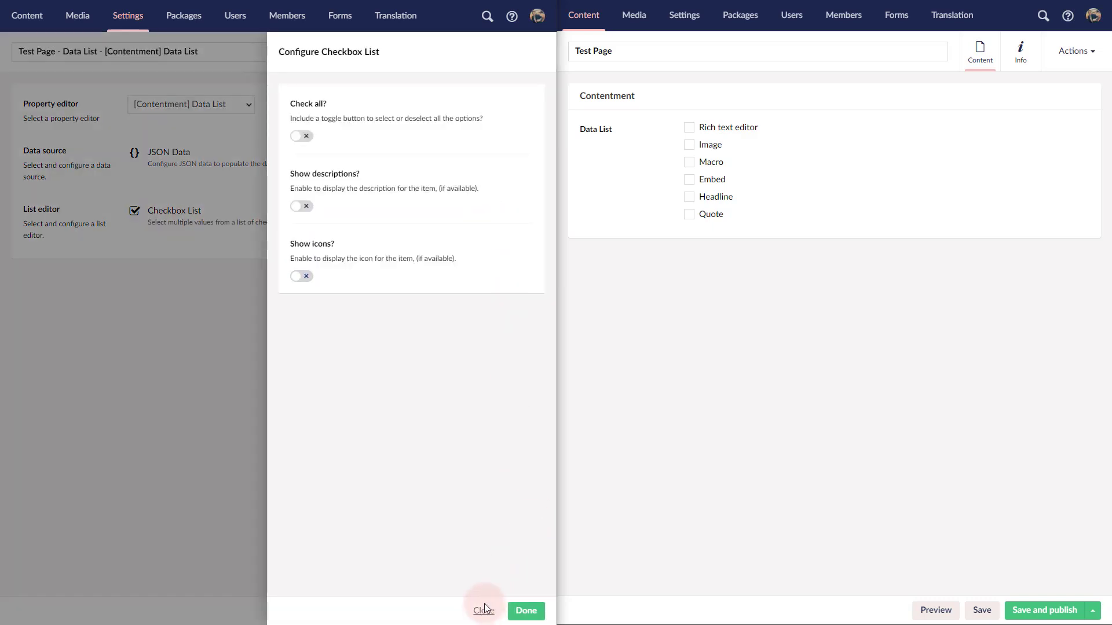
pyautogui.click(512, 215)
pyautogui.click(410, 346)
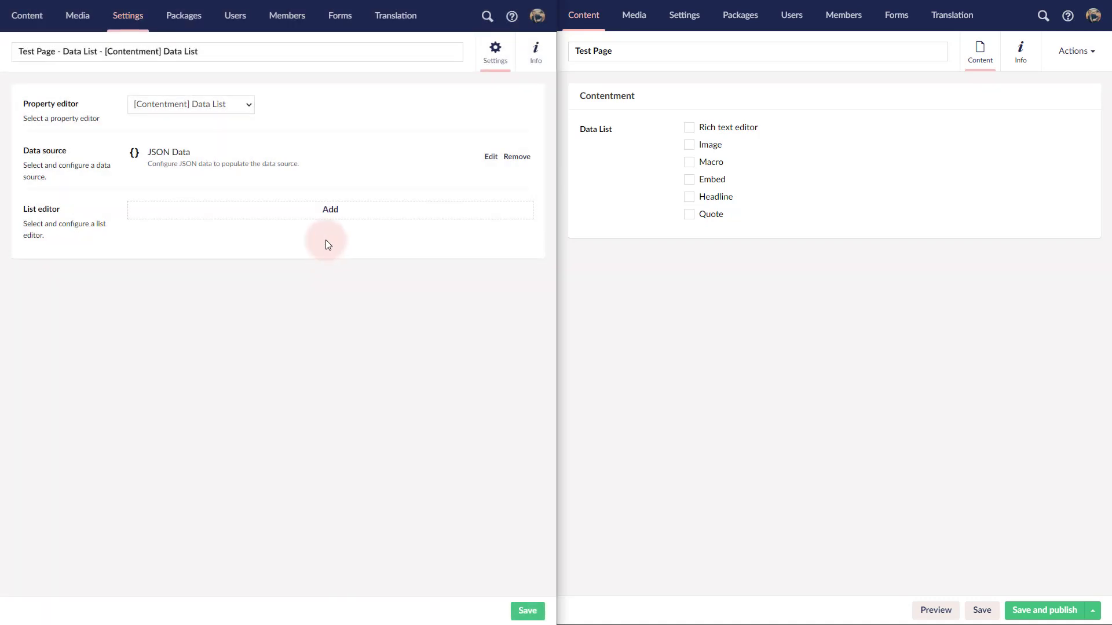
# Step: Add a Checkbox List as list editor with Check all and Show icons enabled, and save the data type
pyautogui.click(343, 216)
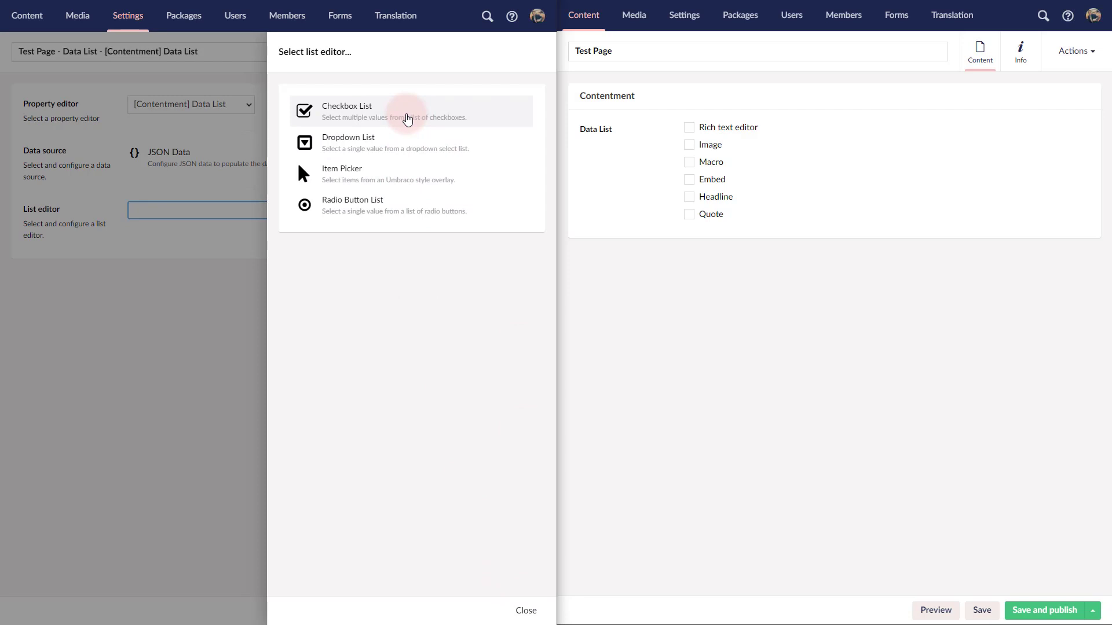
pyautogui.click(407, 119)
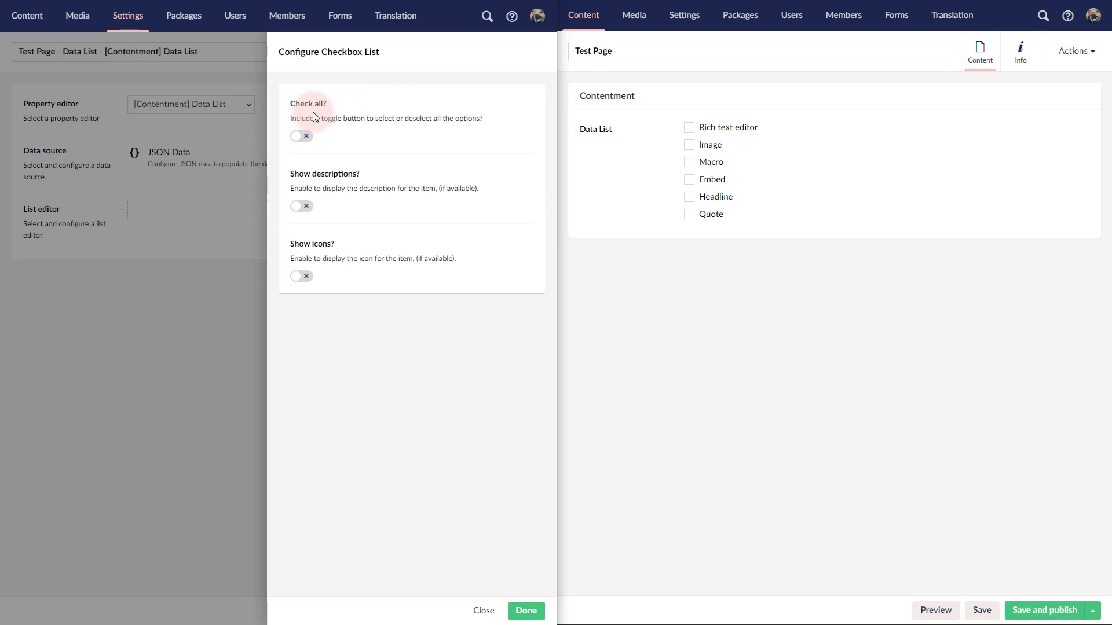
pyautogui.click(307, 139)
pyautogui.click(305, 277)
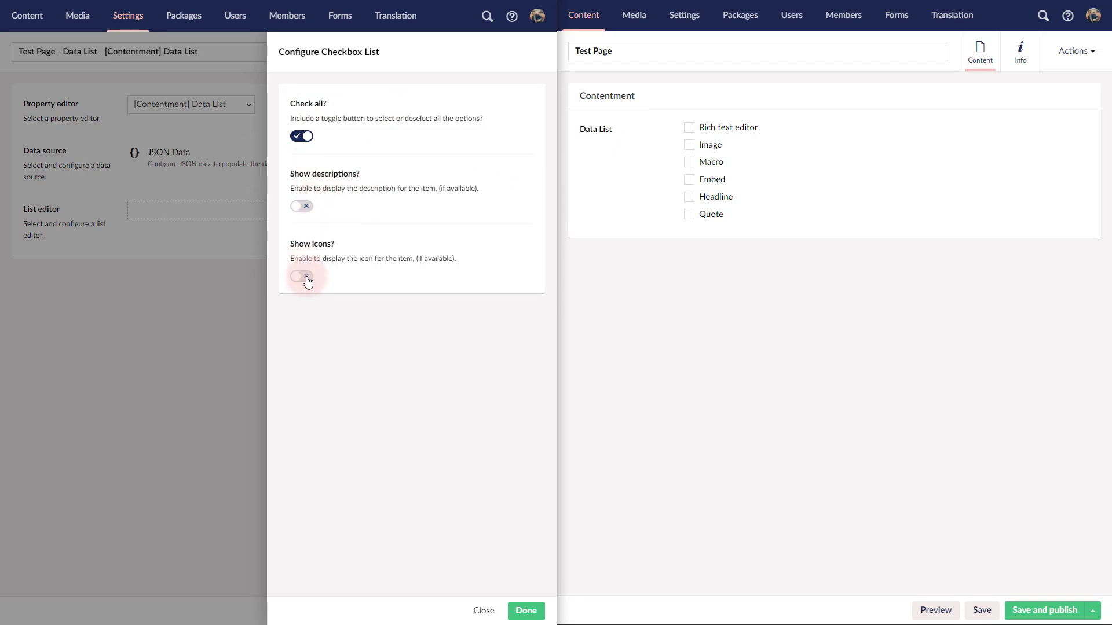
pyautogui.click(128, 119)
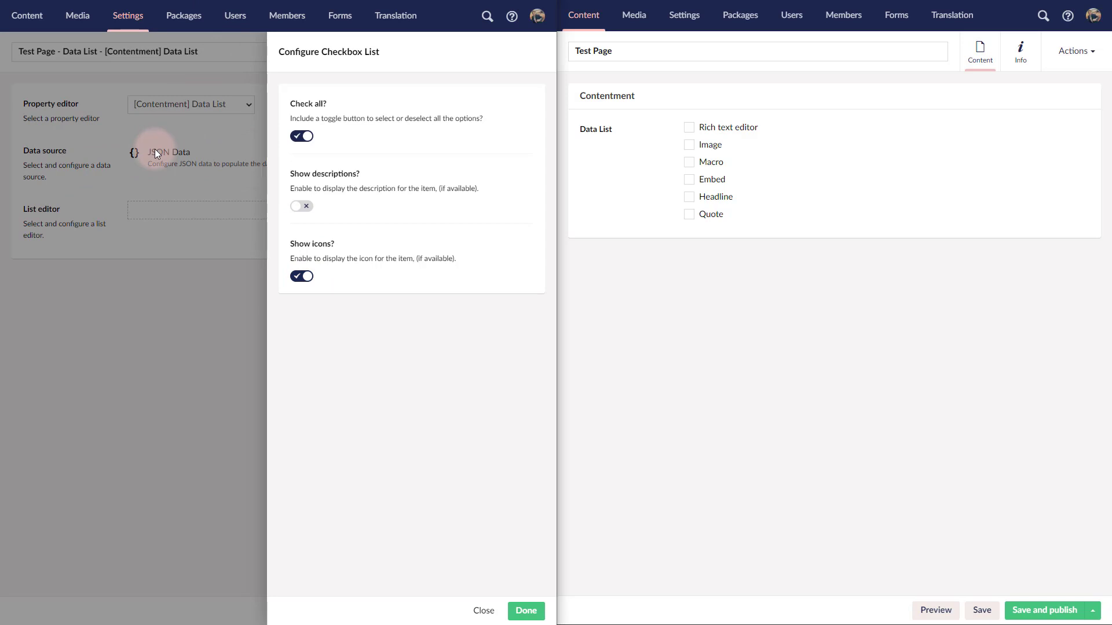
pyautogui.click(526, 610)
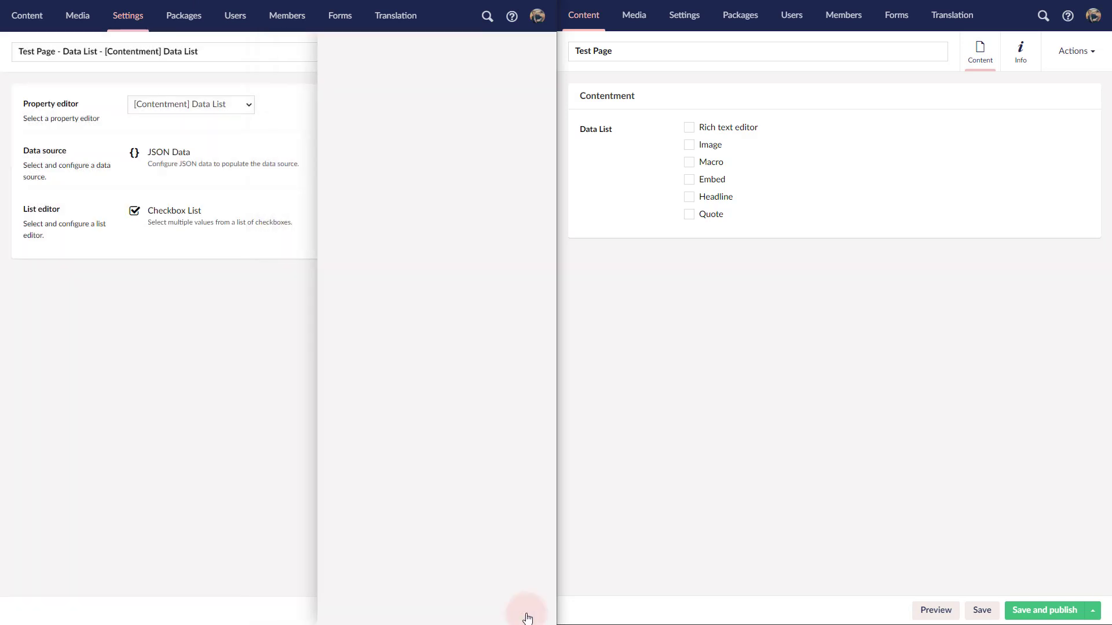
pyautogui.click(527, 611)
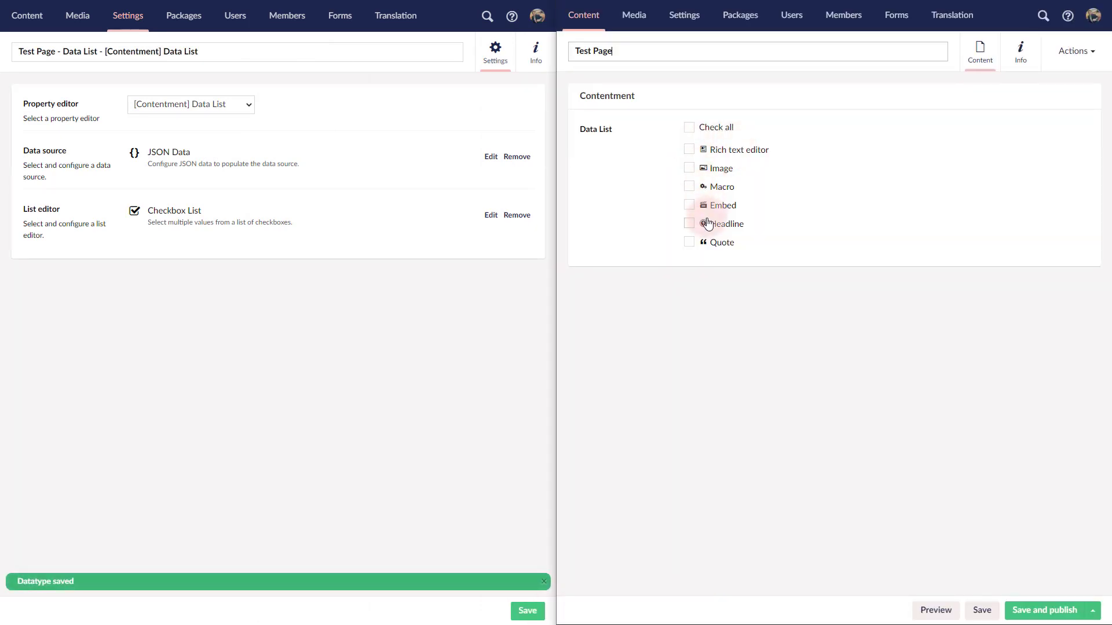
# Step: Tick Embed and Rich text editor in the Test Page's Data List and save the page
pyautogui.click(724, 213)
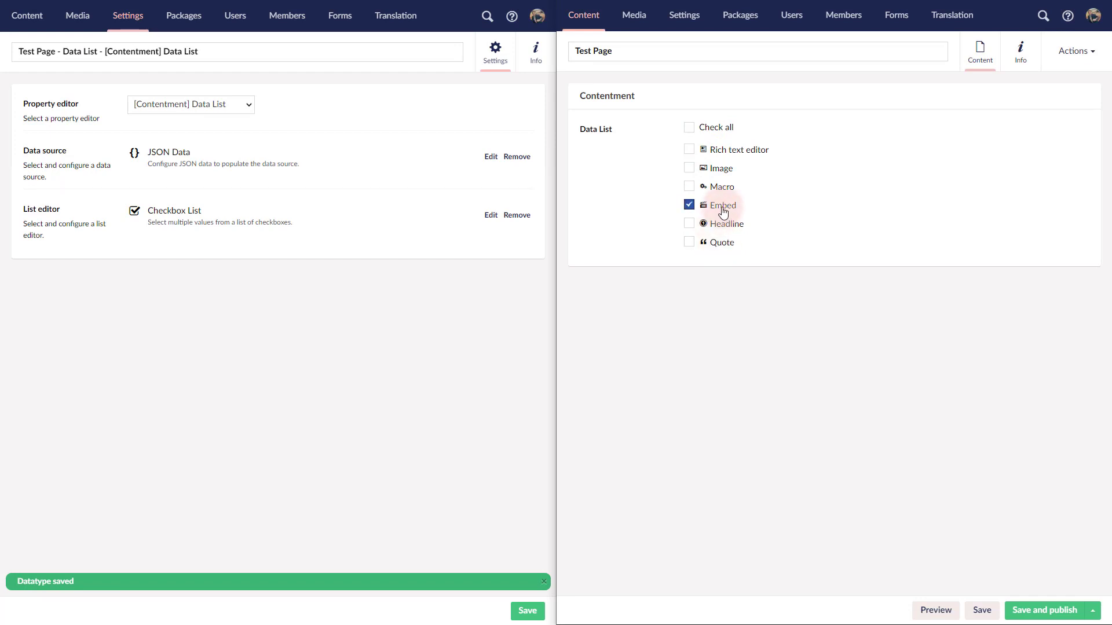
pyautogui.click(728, 150)
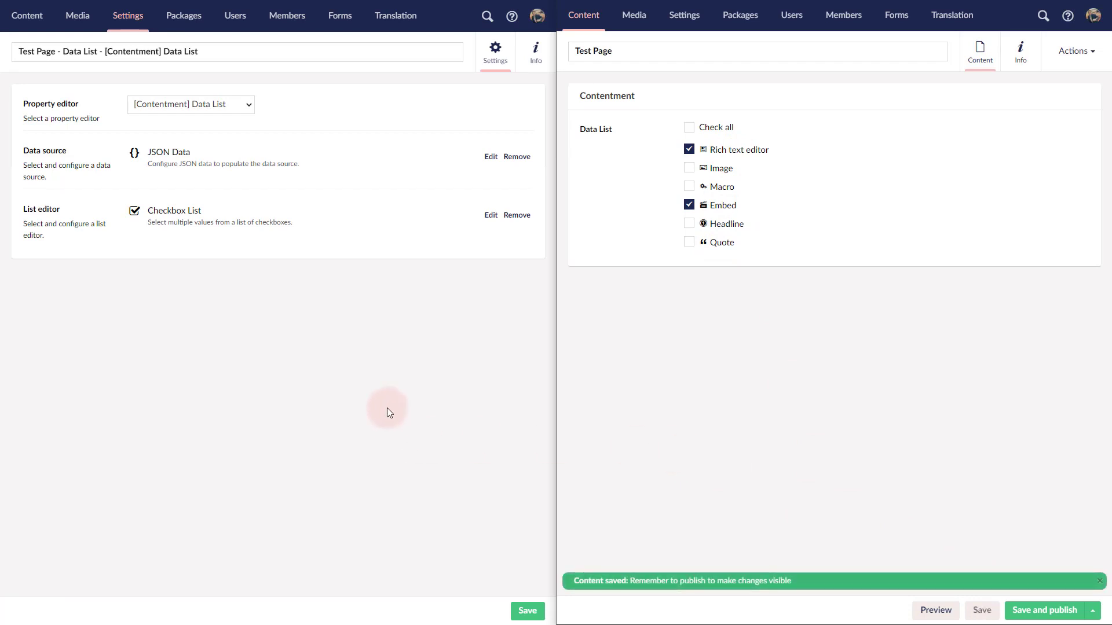
# Step: Replace the Checkbox List editor with a Dropdown List that allows an empty option, and save the data type
pyautogui.click(526, 216)
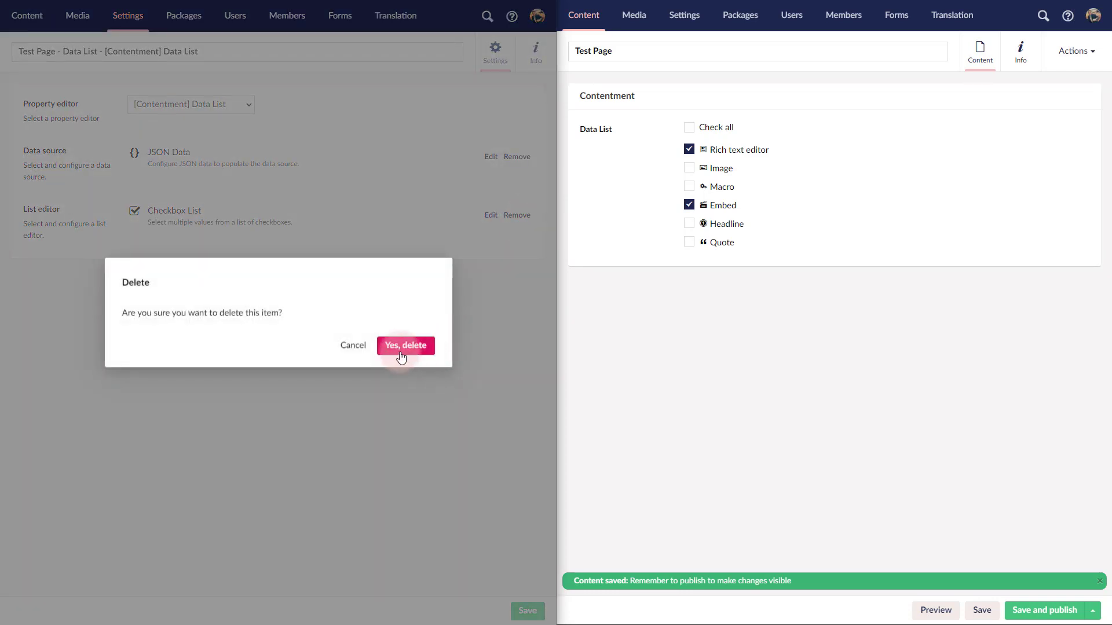
pyautogui.click(399, 348)
pyautogui.click(280, 216)
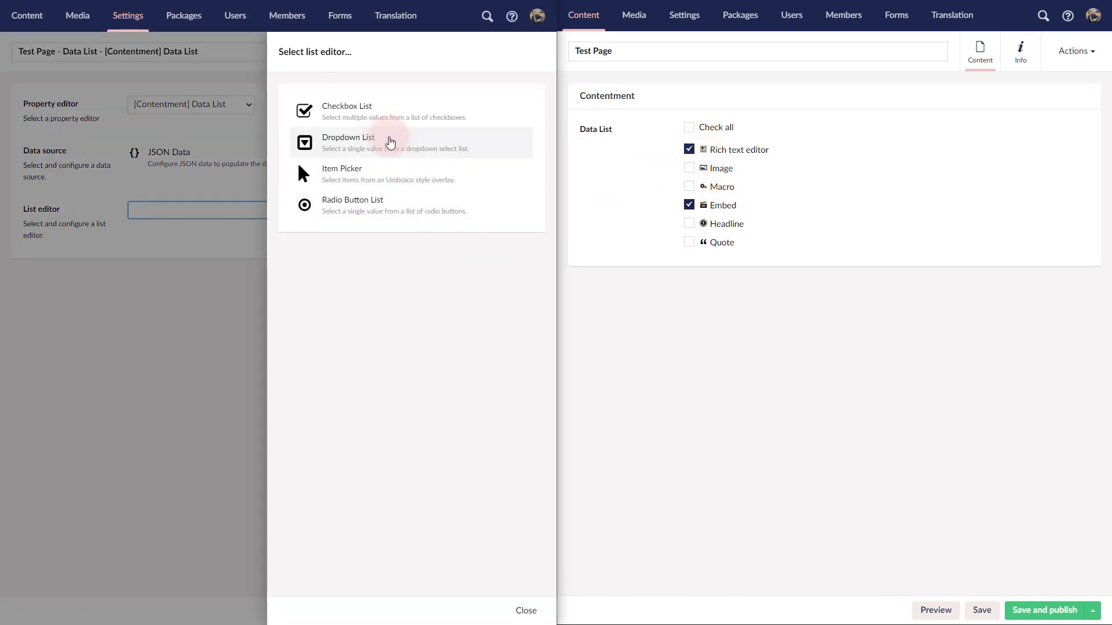
pyautogui.click(390, 142)
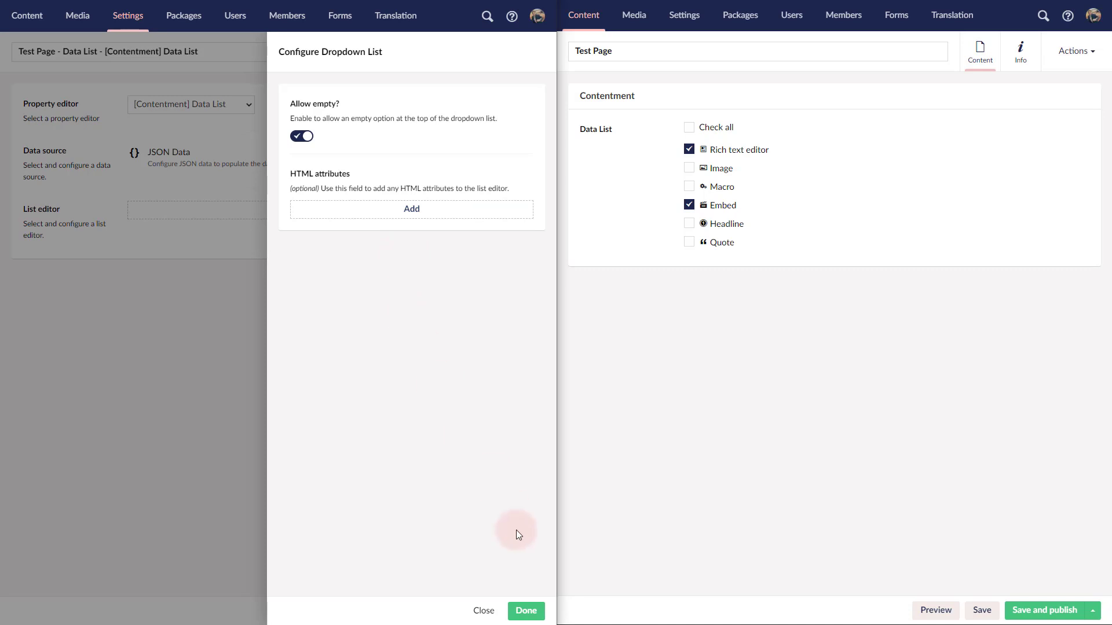
pyautogui.click(522, 614)
pyautogui.click(525, 612)
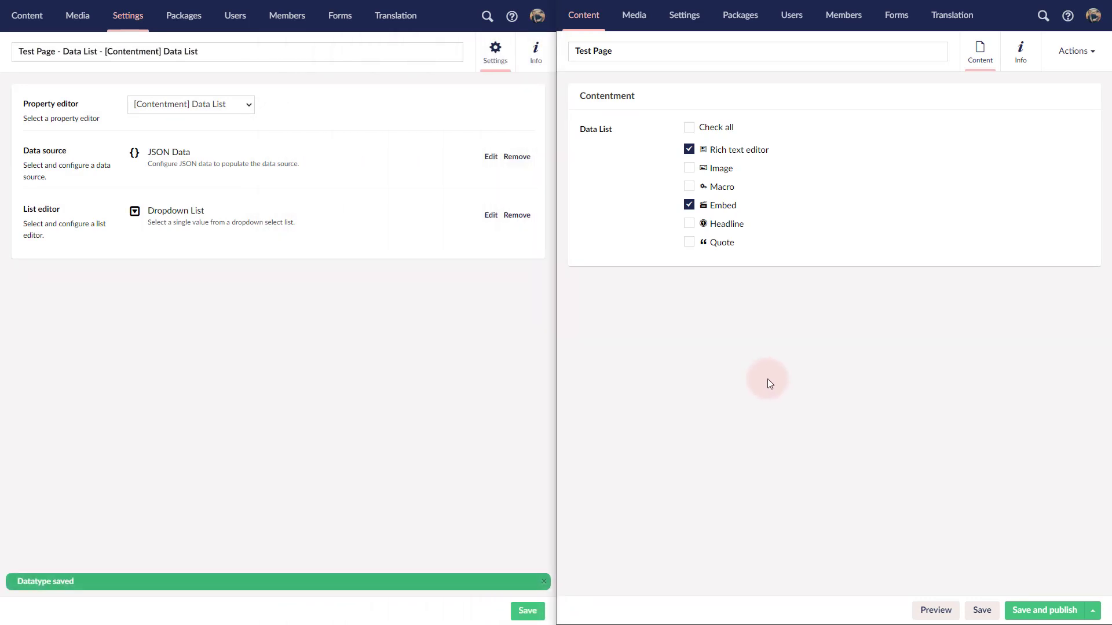
# Step: Reload the Test Page and examine the options offered by the Data List dropdown
pyautogui.press('F5')
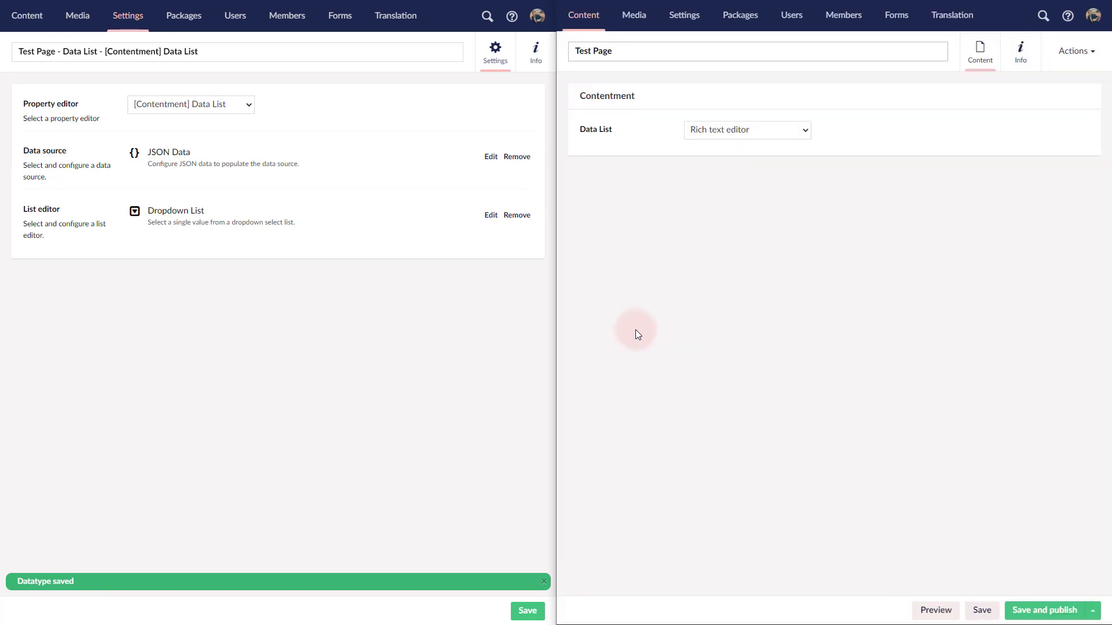
pyautogui.click(760, 135)
pyautogui.click(760, 136)
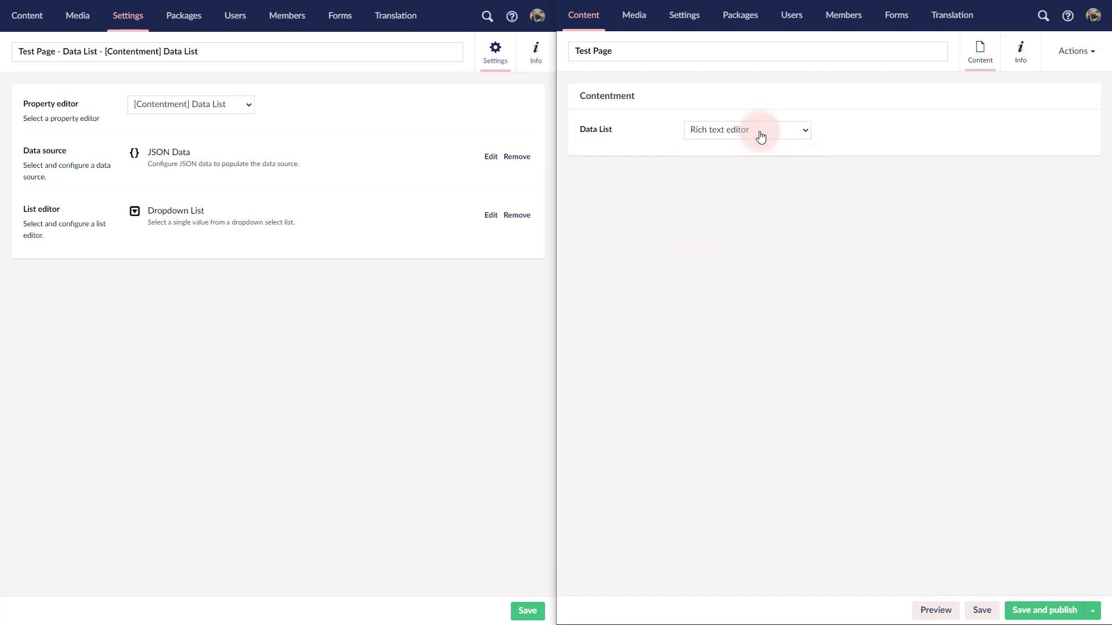
pyautogui.click(761, 135)
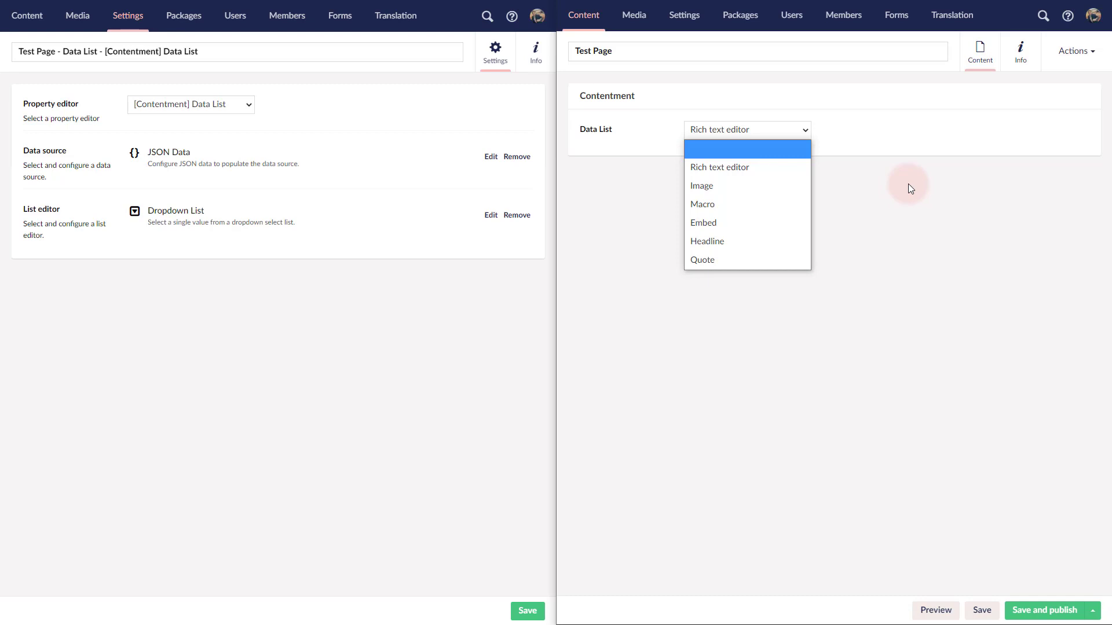
pyautogui.click(770, 129)
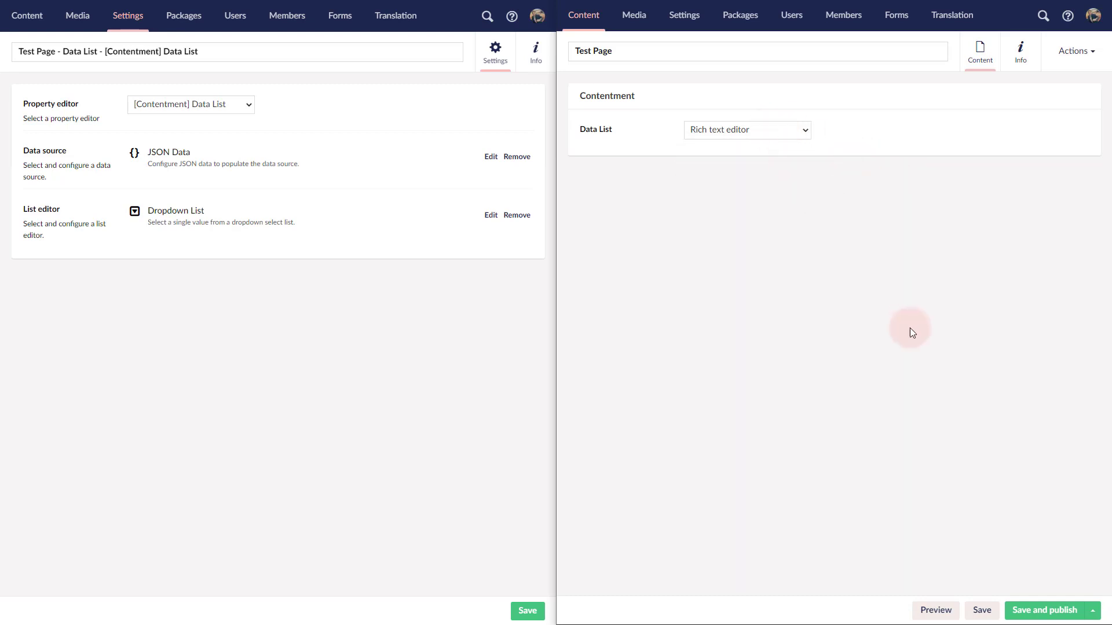
pyautogui.click(801, 137)
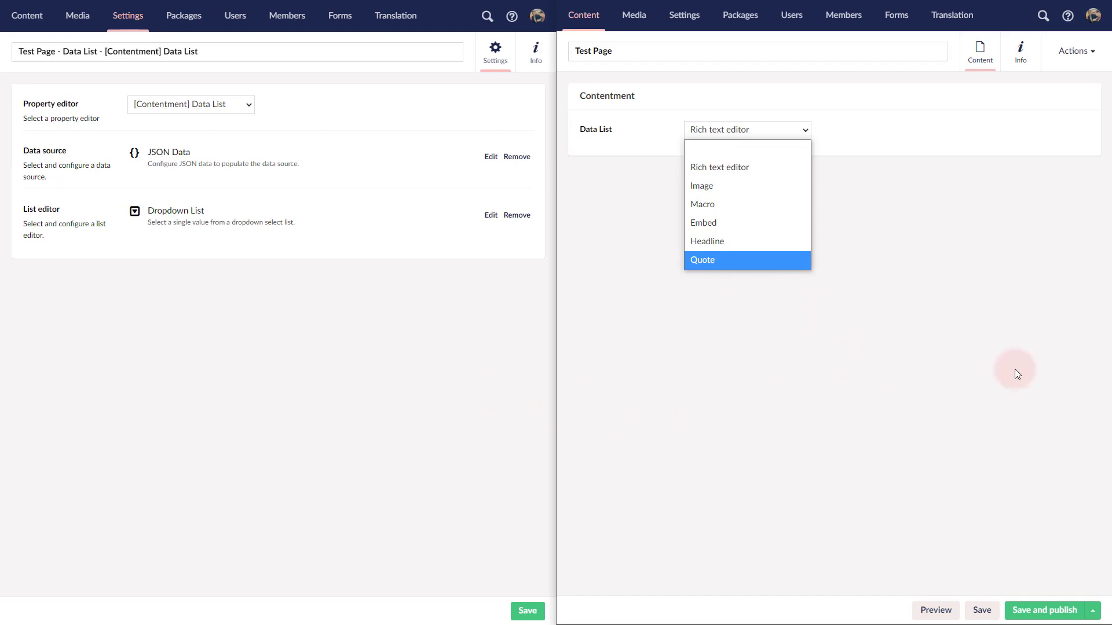
pyautogui.click(470, 335)
# Step: Replace the Dropdown List editor with a Radio Button List that shows icons but no descriptions, and save the data type
pyautogui.click(517, 214)
pyautogui.click(408, 346)
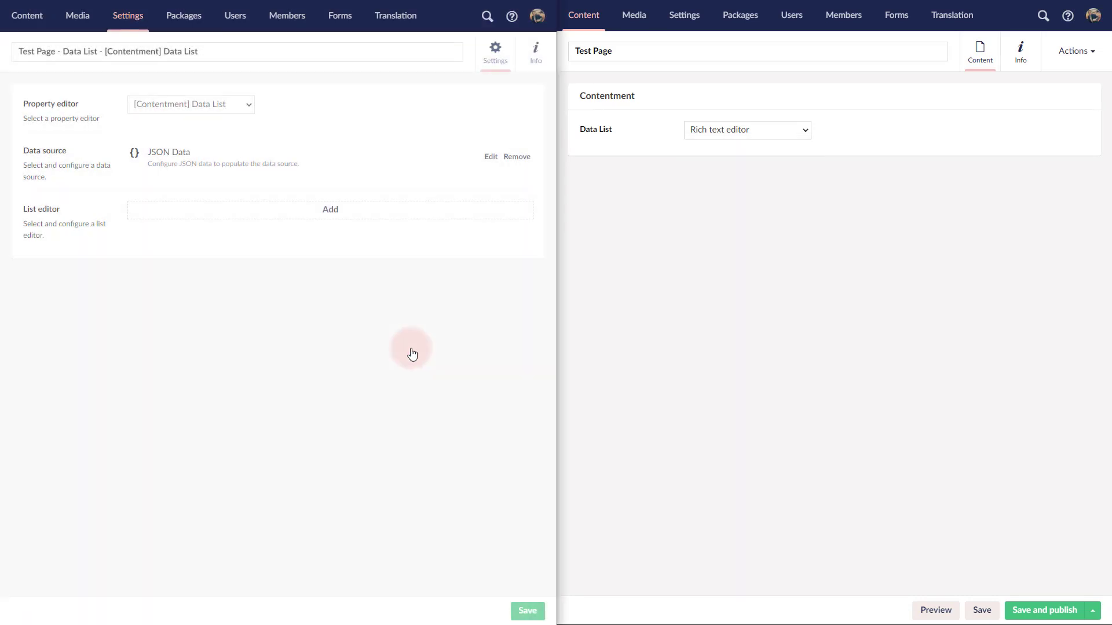
pyautogui.click(340, 213)
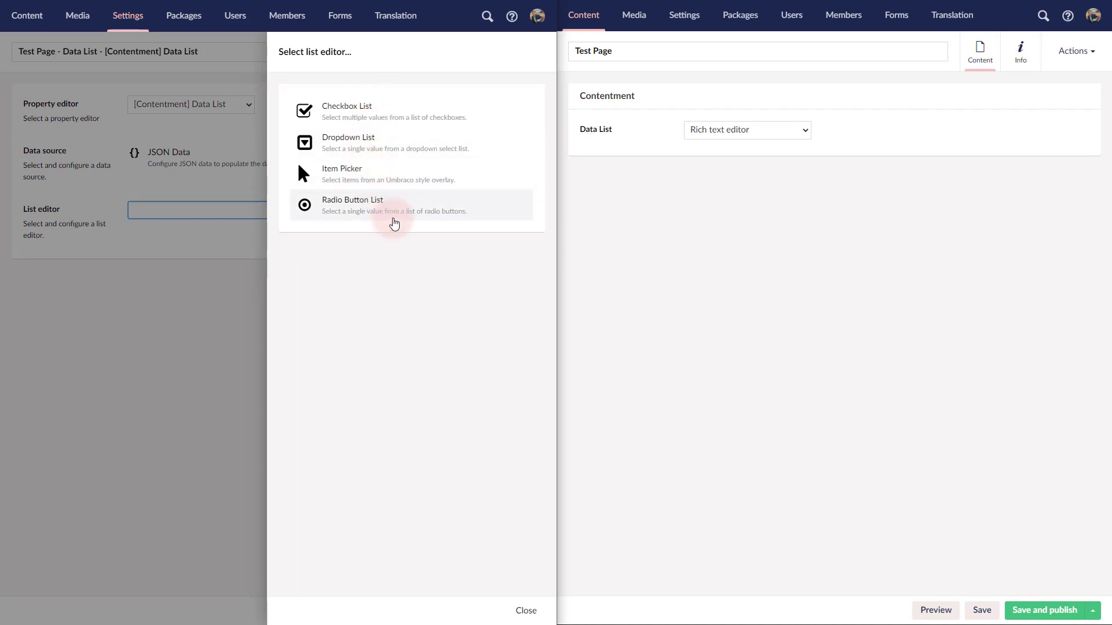
pyautogui.click(386, 206)
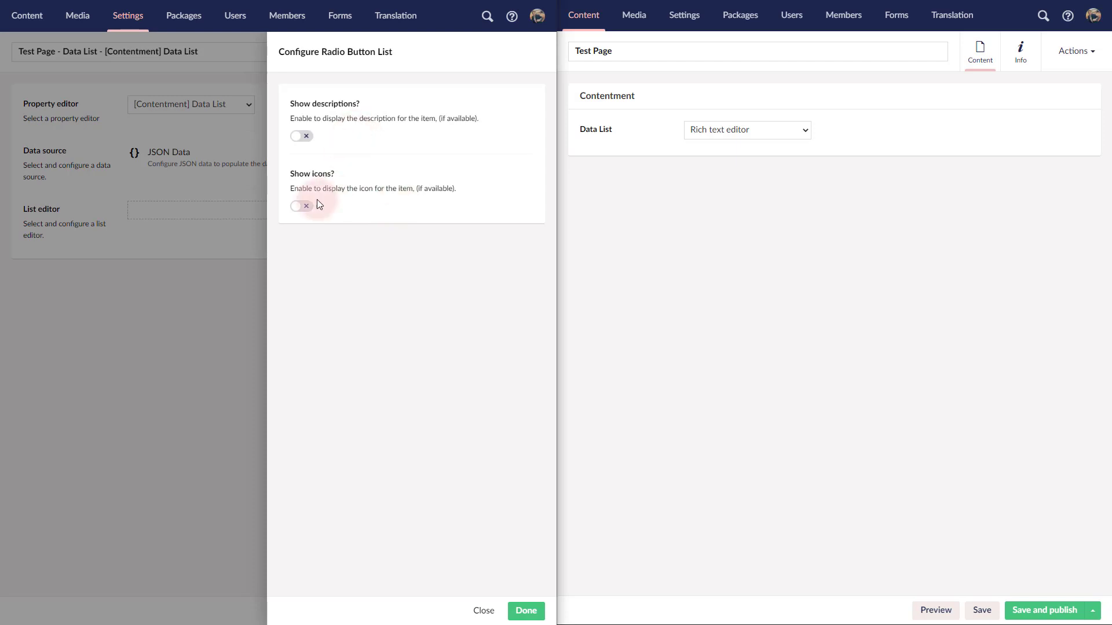
pyautogui.click(303, 207)
pyautogui.click(306, 138)
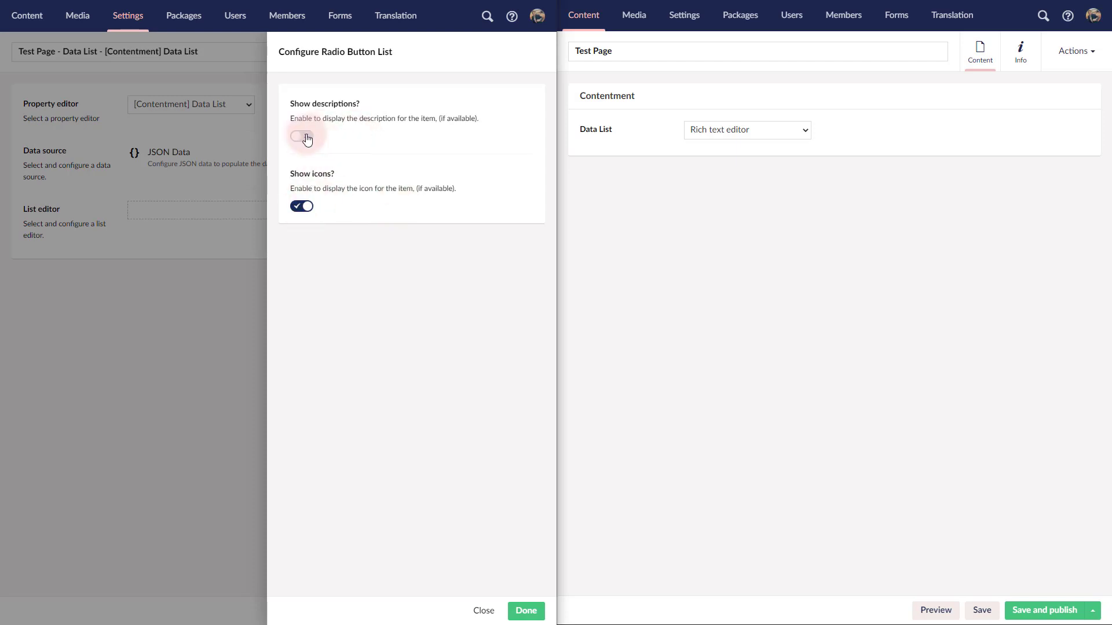
pyautogui.click(306, 137)
pyautogui.click(306, 138)
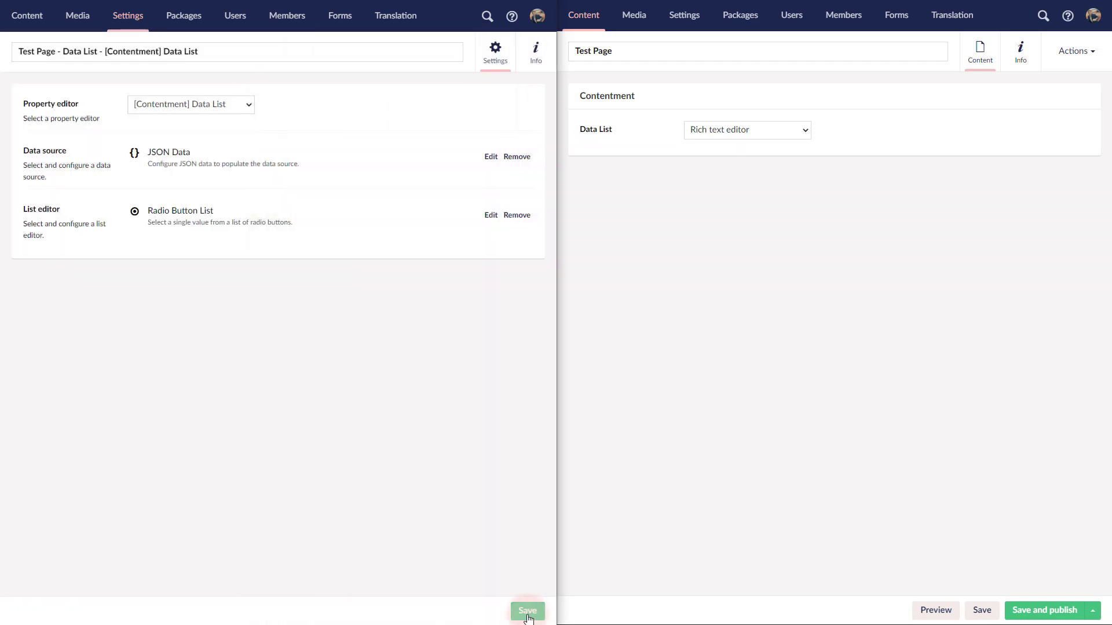
pyautogui.click(529, 615)
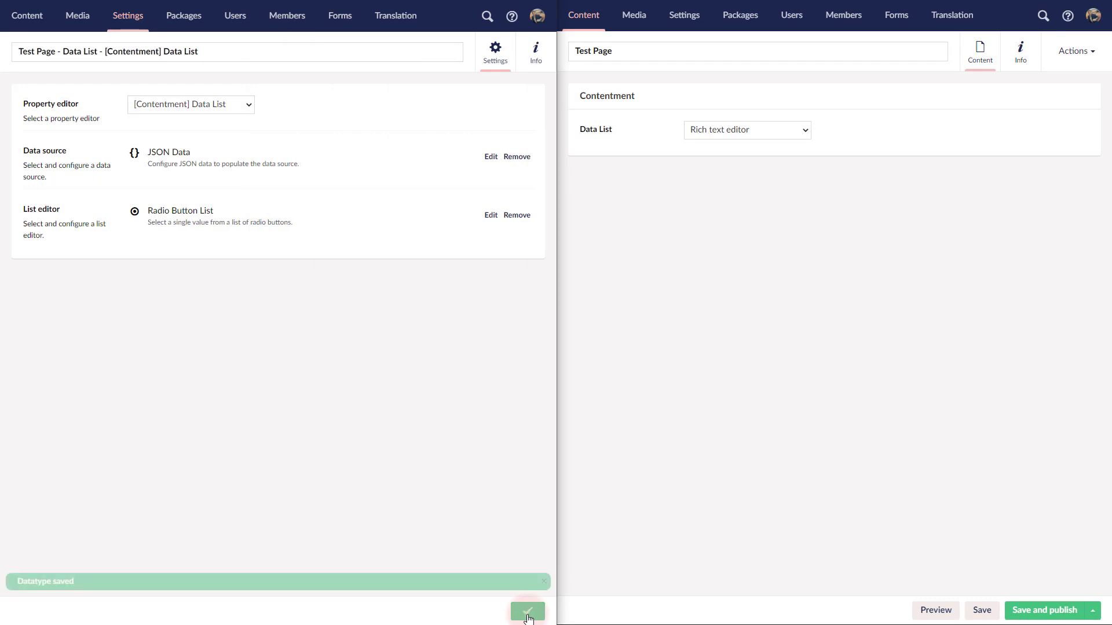
# Step: Reload the Test Page and try the Macro and Rich text editor radio options in the Data List
pyautogui.click(848, 388)
pyautogui.press('F5')
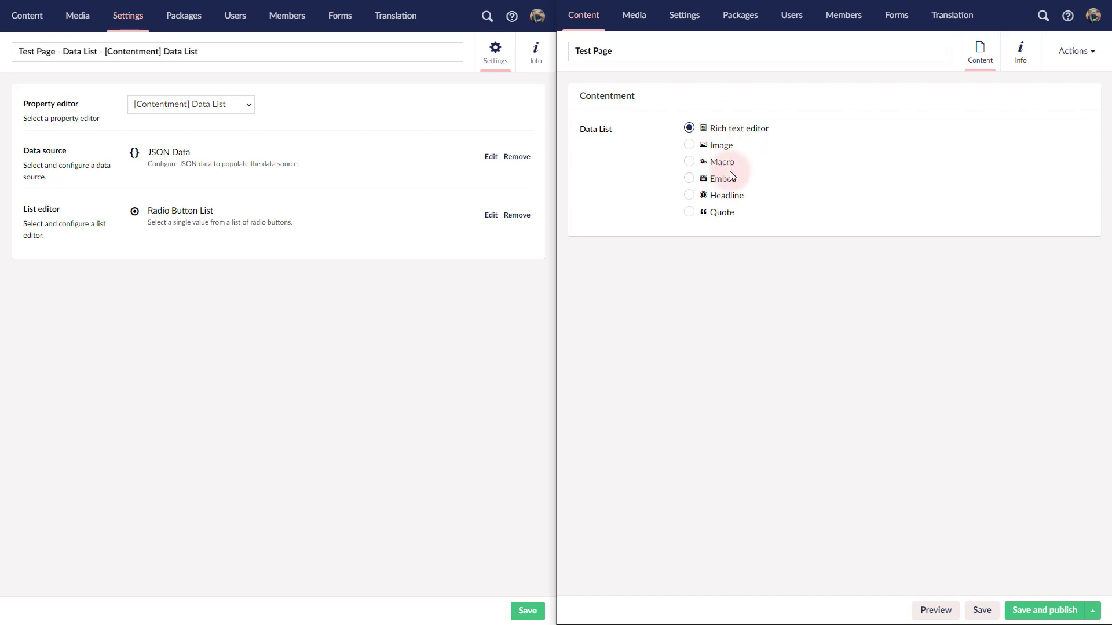
pyautogui.click(729, 164)
pyautogui.click(738, 133)
# Step: Remove the Radio Button List editor and choose Item Picker as the new list editor
pyautogui.click(514, 224)
pyautogui.click(405, 345)
pyautogui.click(474, 222)
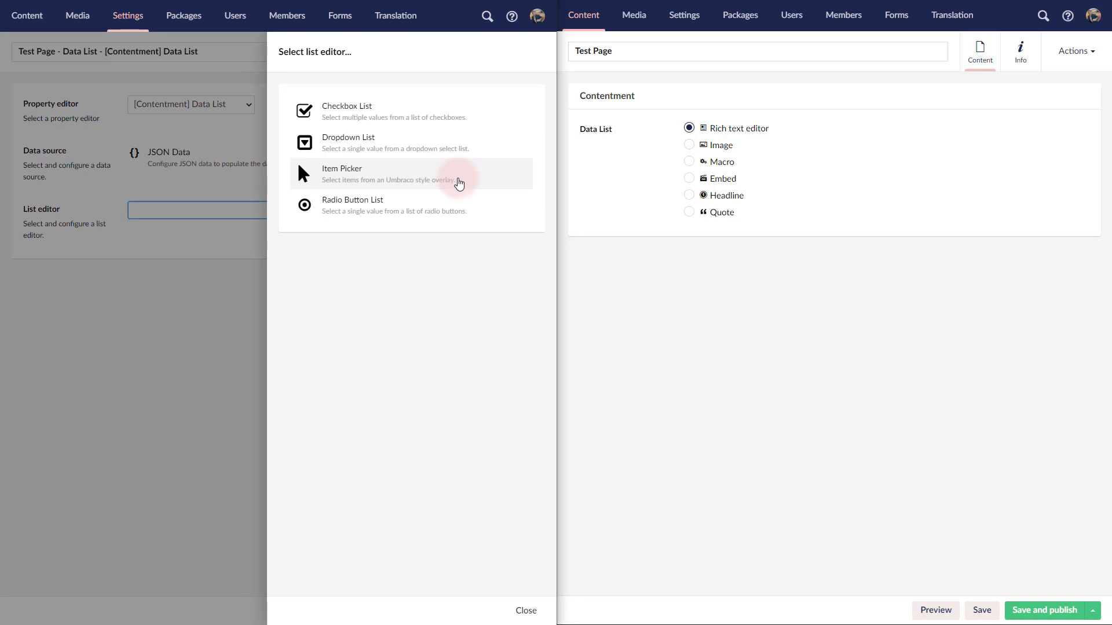
pyautogui.click(460, 183)
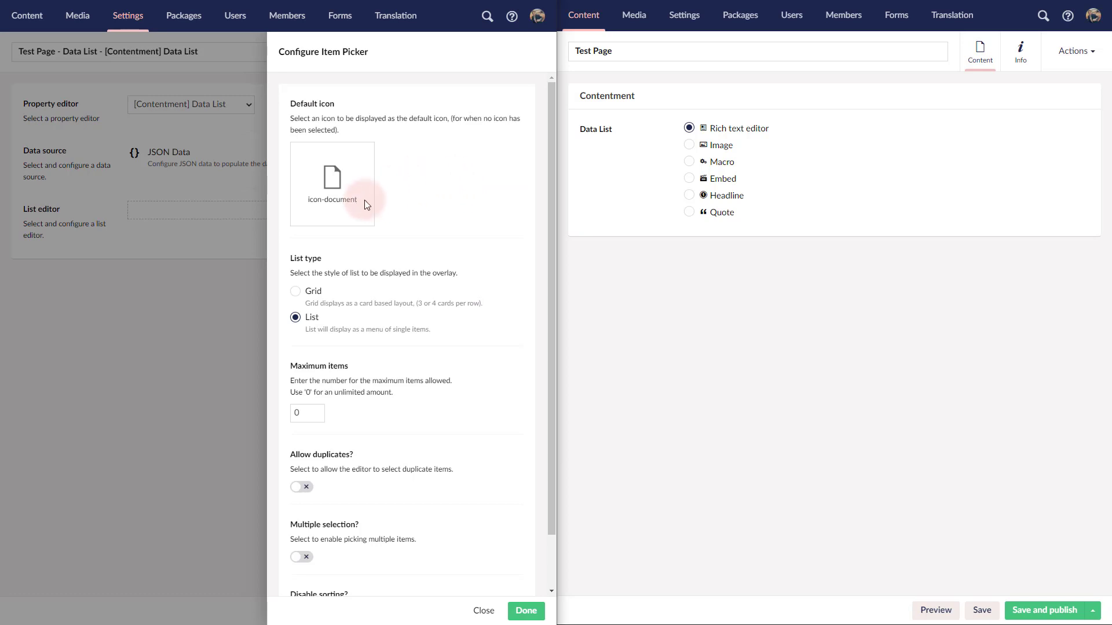
# Step: Look at the icons available for the Item Picker's default icon
pyautogui.moveTo(354, 167)
pyautogui.click(341, 211)
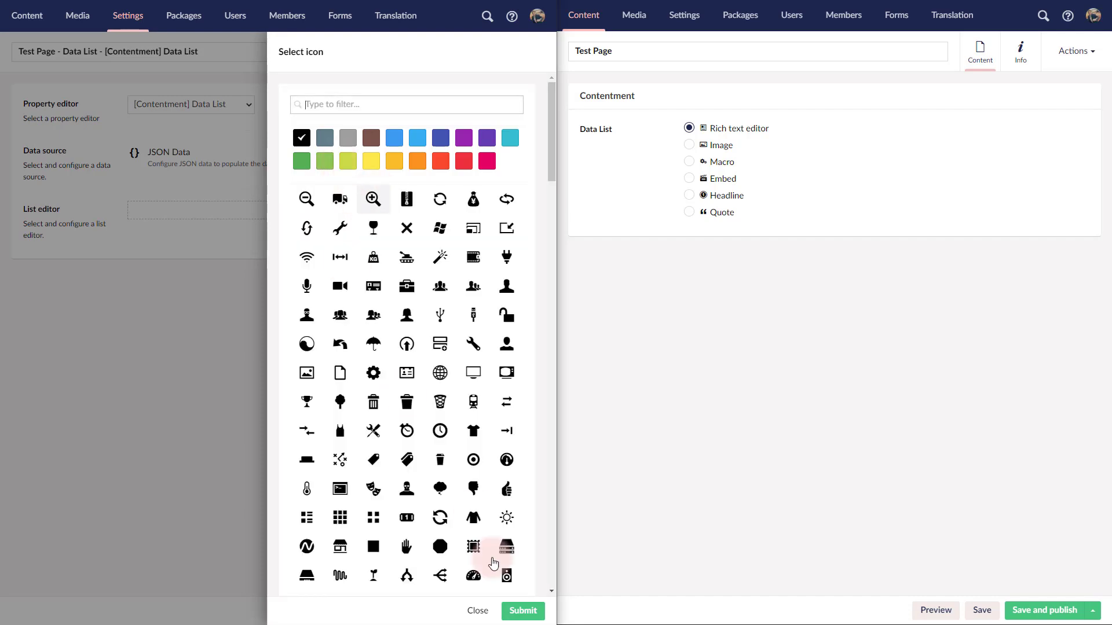
pyautogui.click(474, 614)
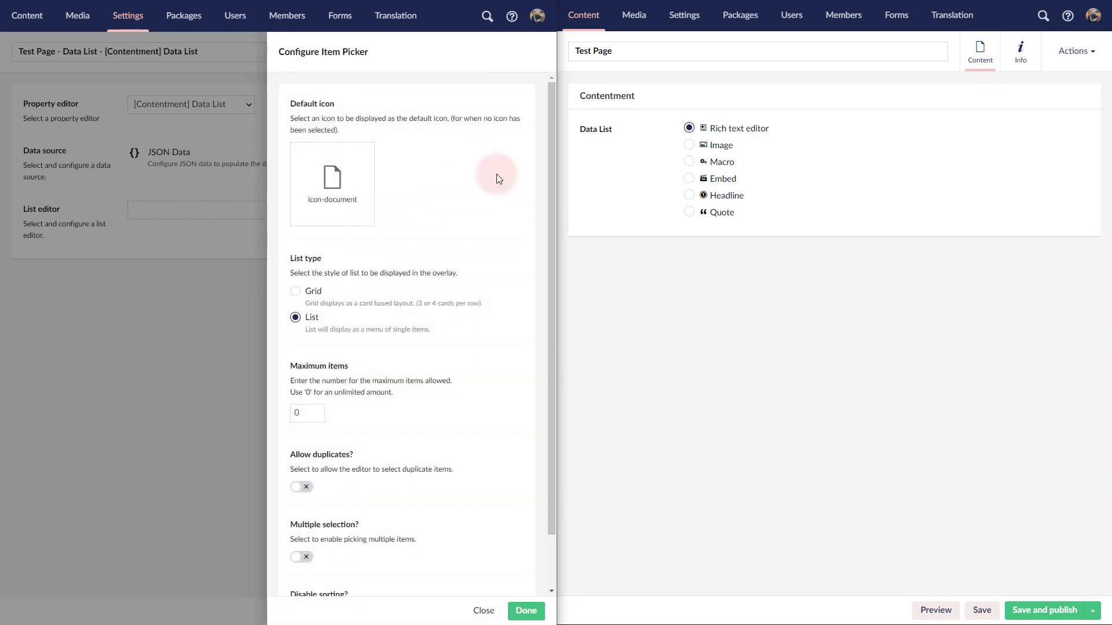
pyautogui.click(438, 205)
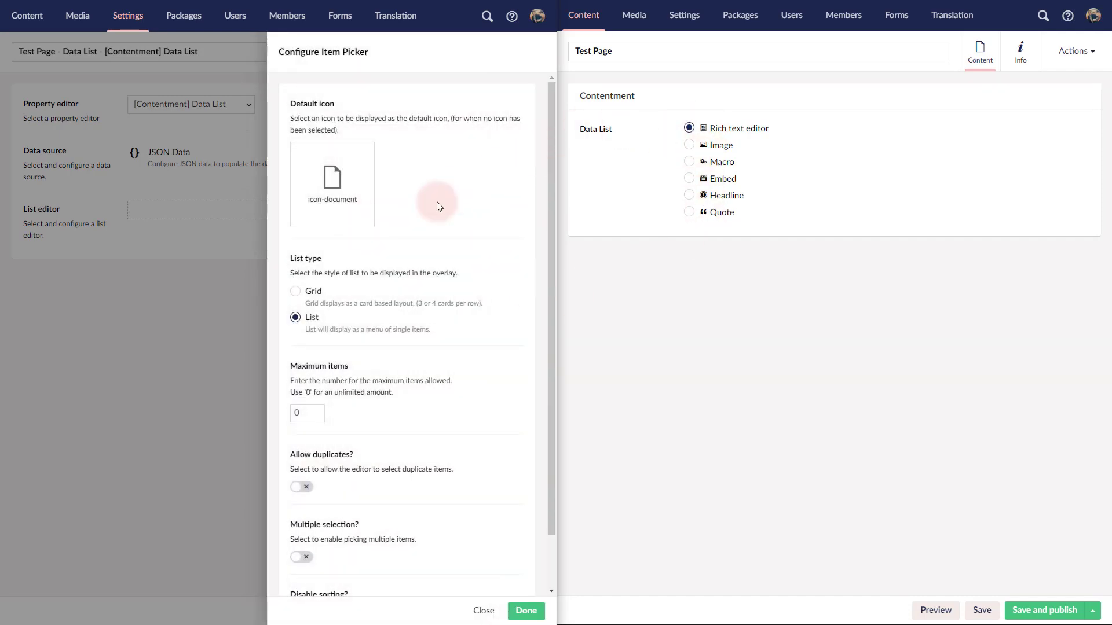
# Step: Accept the Item Picker configuration with its default settings and save the data type
pyautogui.scroll(-1, 427, 255)
pyautogui.click(356, 233)
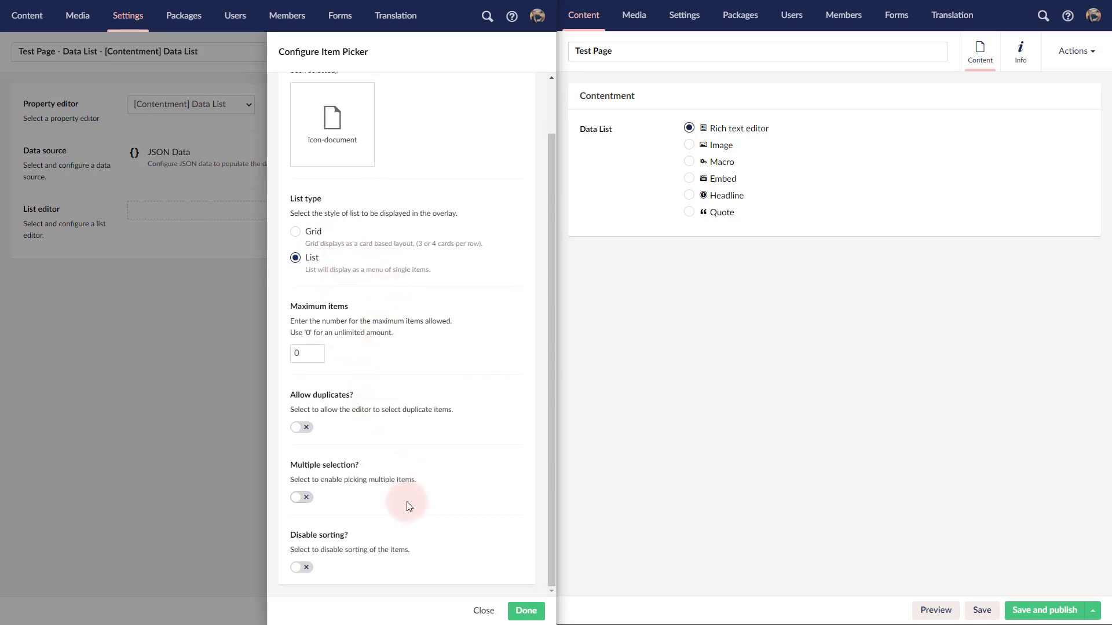
pyautogui.click(526, 612)
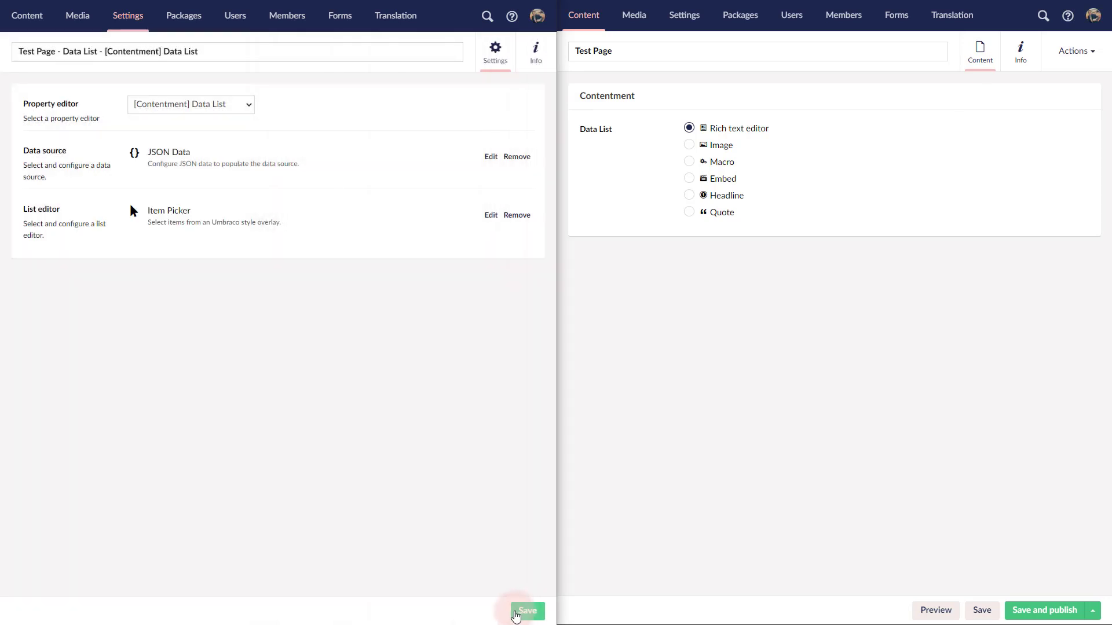
pyautogui.click(523, 613)
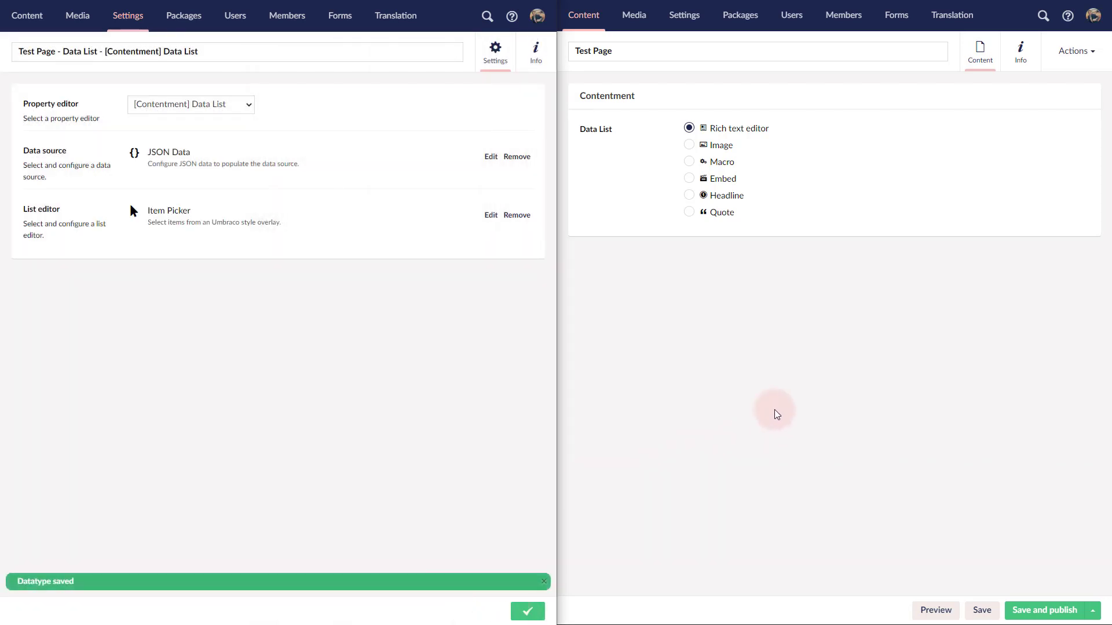
# Step: On the reloaded Test Page, move Embed above Rich text editor in the Data List and add the Macro and Quote items
pyautogui.press('F5')
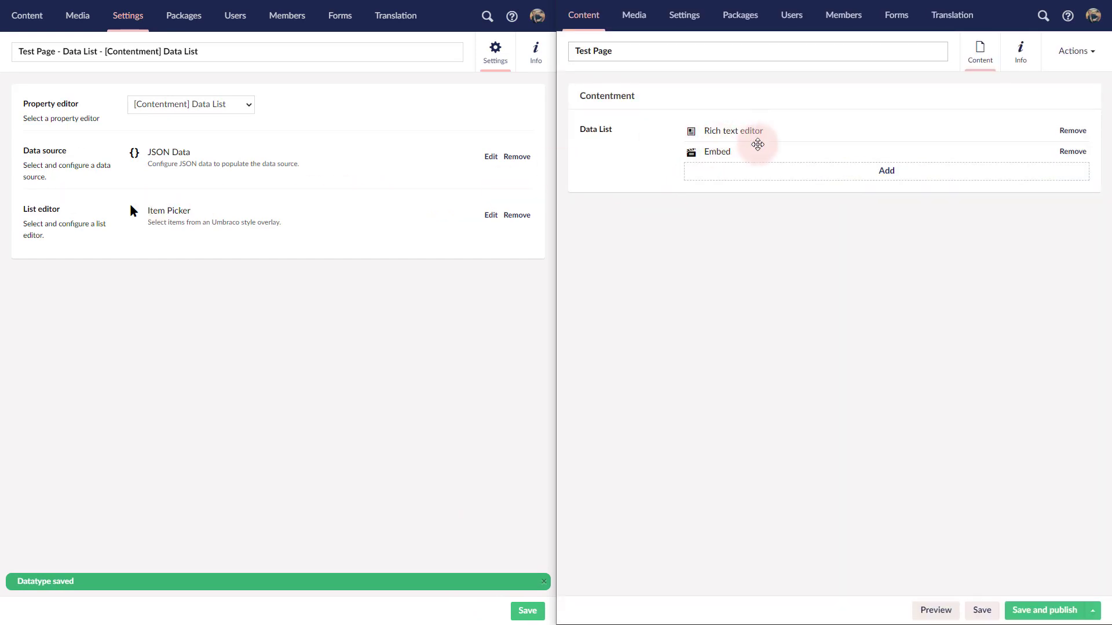
pyautogui.moveTo(757, 144)
pyautogui.mouseDown()
pyautogui.moveTo(762, 131)
pyautogui.moveTo(766, 154)
pyautogui.moveTo(765, 139)
pyautogui.mouseUp()
pyautogui.click(885, 173)
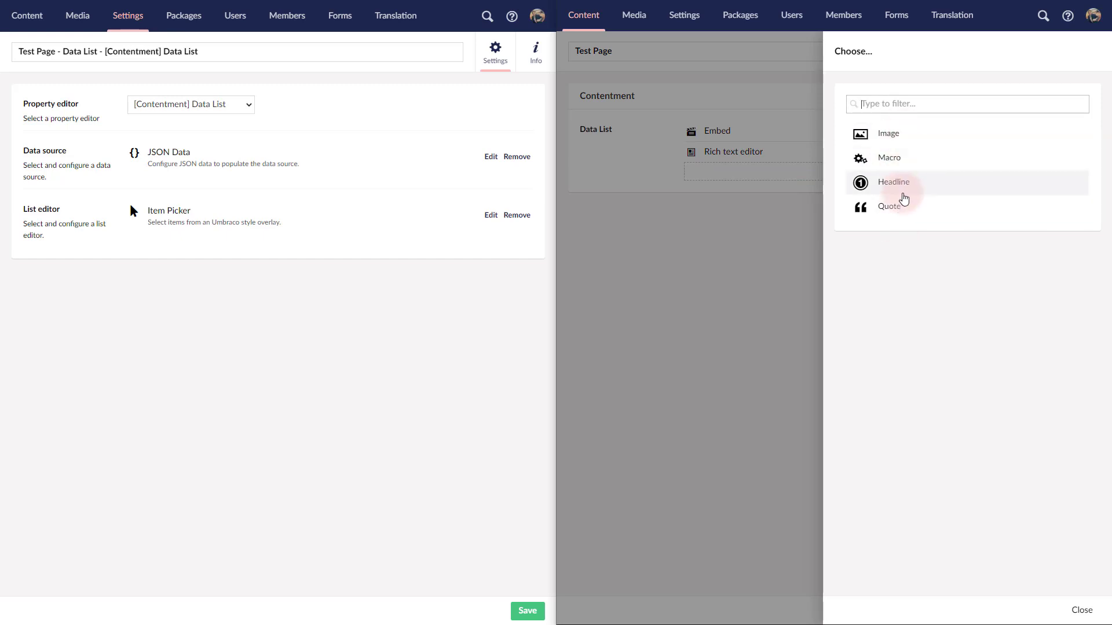
pyautogui.click(904, 171)
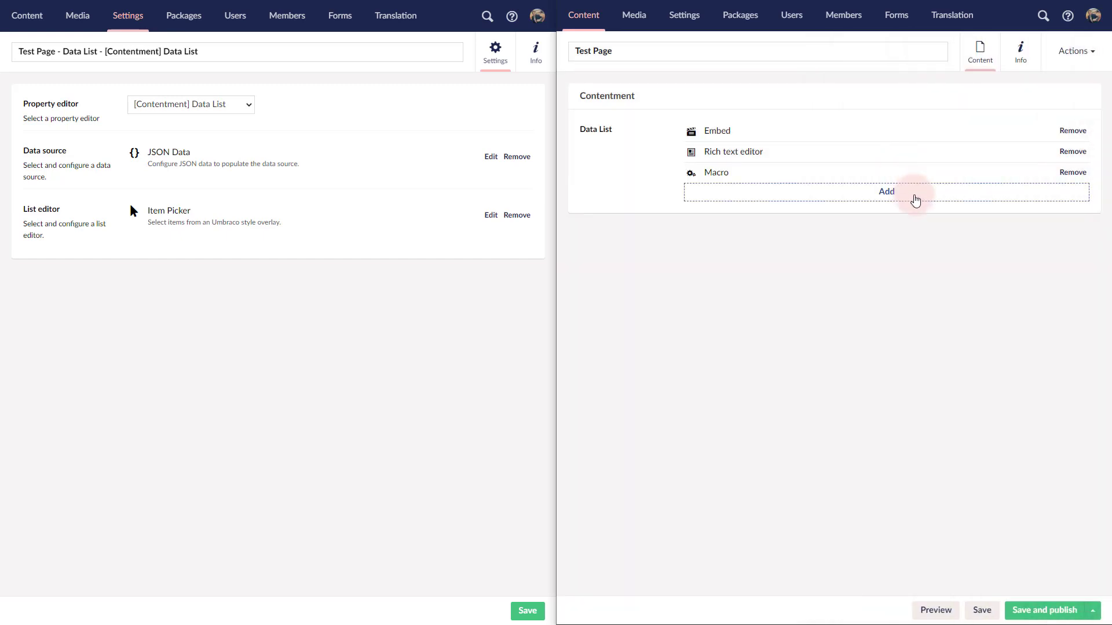
pyautogui.click(915, 197)
pyautogui.click(914, 191)
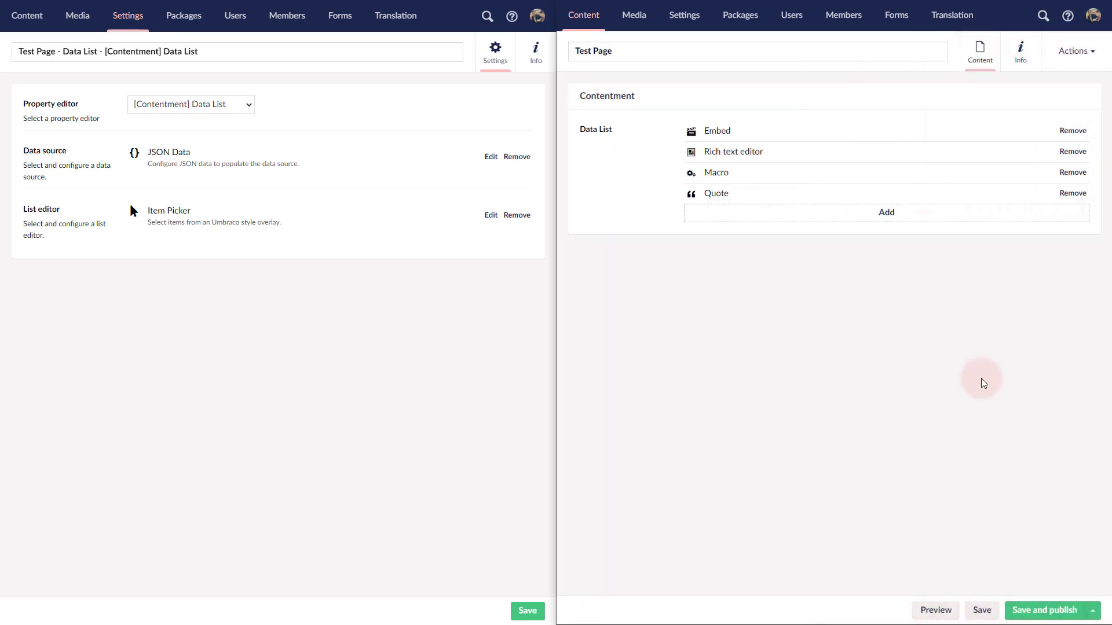
# Step: Set the Item Picker's list type to Grid and save the data type
pyautogui.click(490, 215)
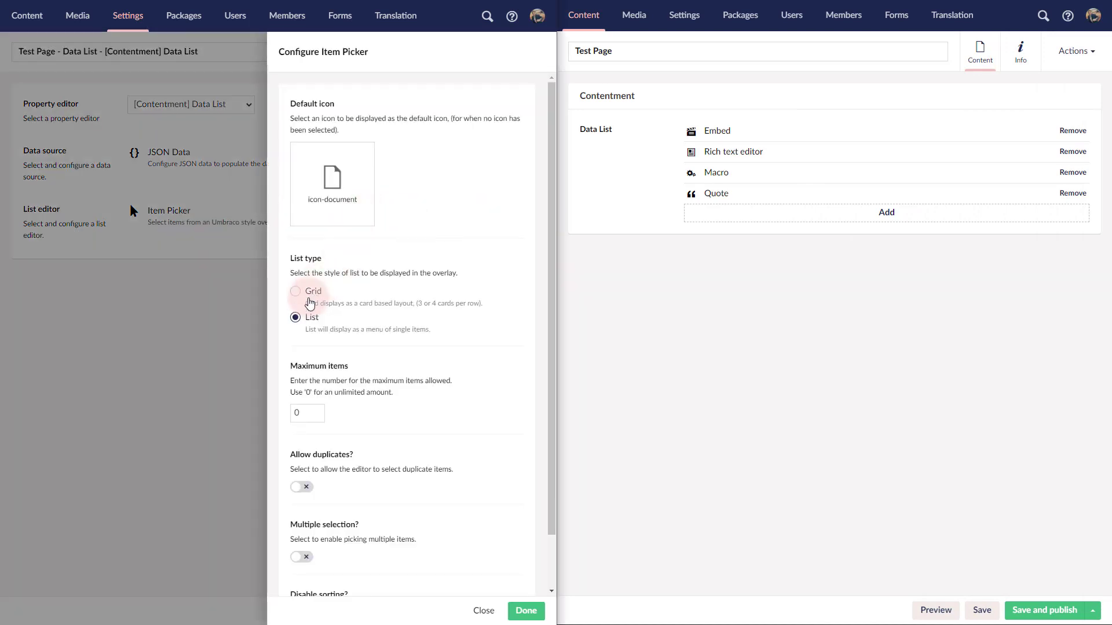
pyautogui.click(527, 612)
pyautogui.click(528, 613)
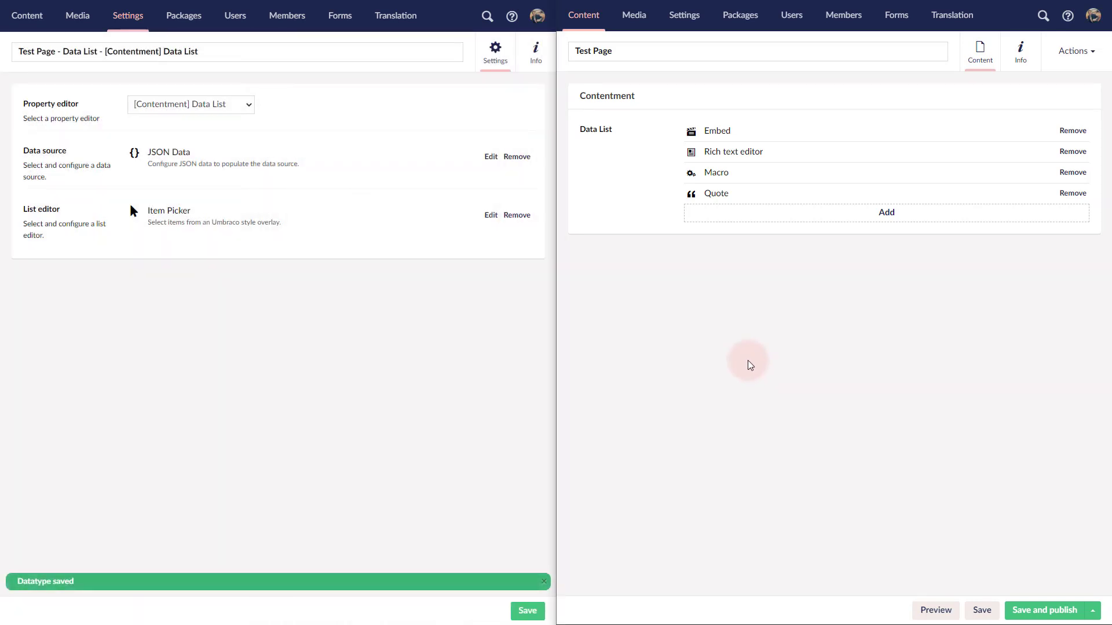
# Step: Reload the Test Page and add the Macro item to the Data List from the grid-style picker
pyautogui.press('F5')
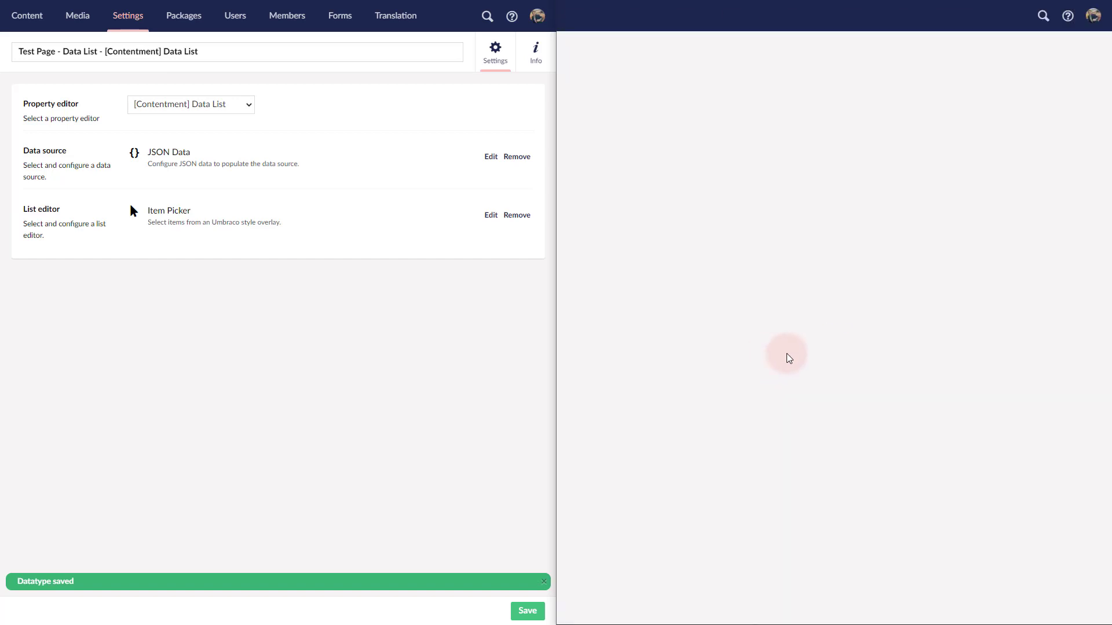
pyautogui.click(854, 168)
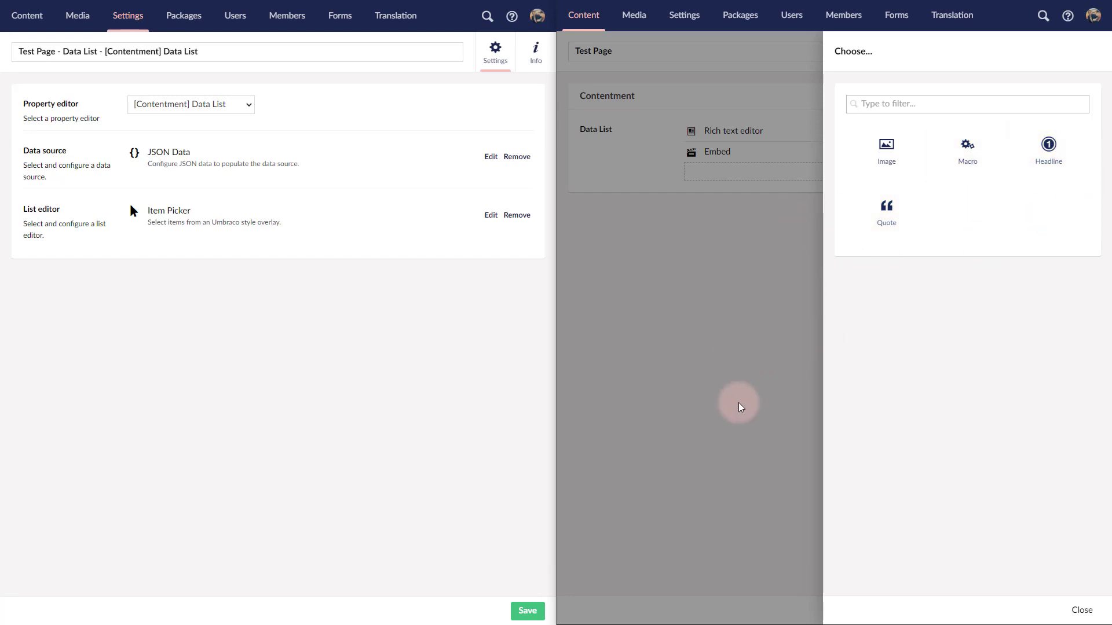
pyautogui.click(964, 149)
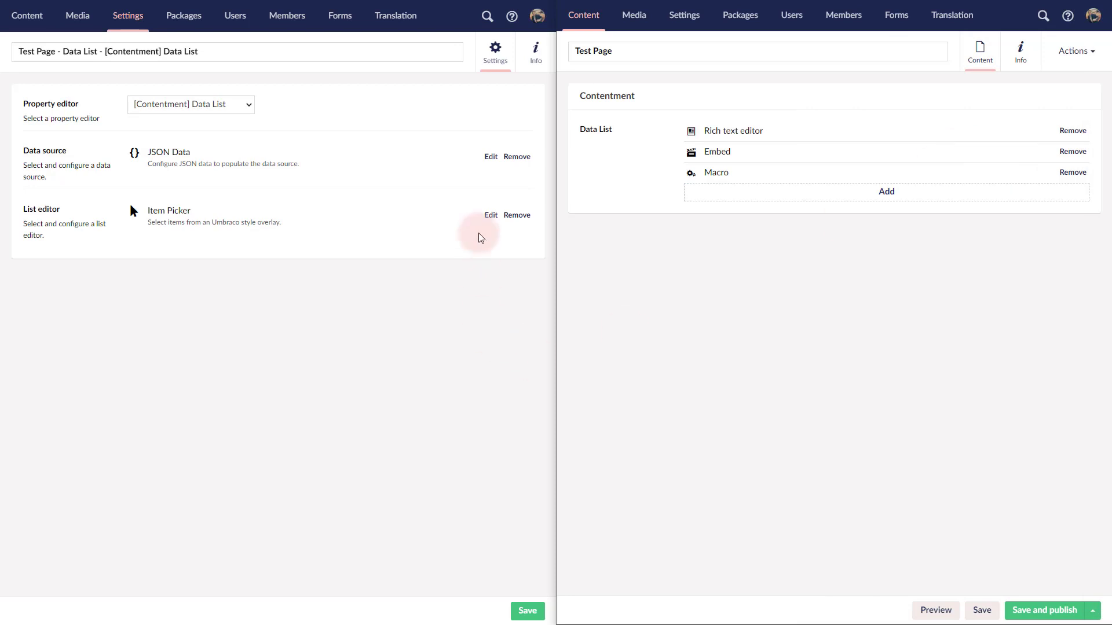
# Step: Configure the Item Picker with list type List, duplicates allowed and multiple selection enabled, and save the data type
pyautogui.click(490, 215)
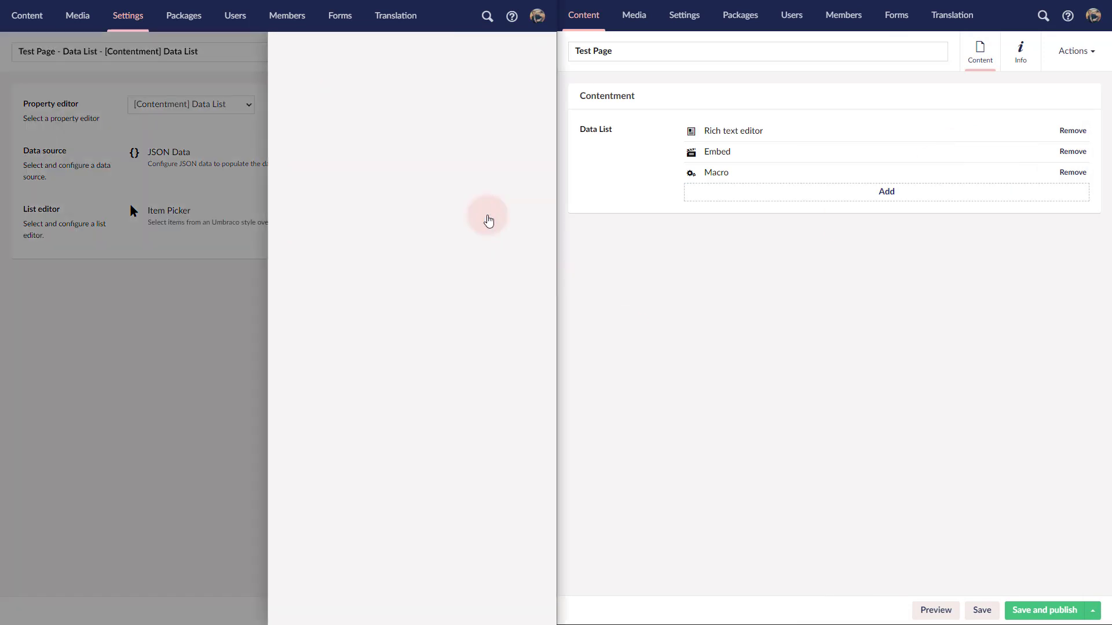
pyautogui.click(318, 325)
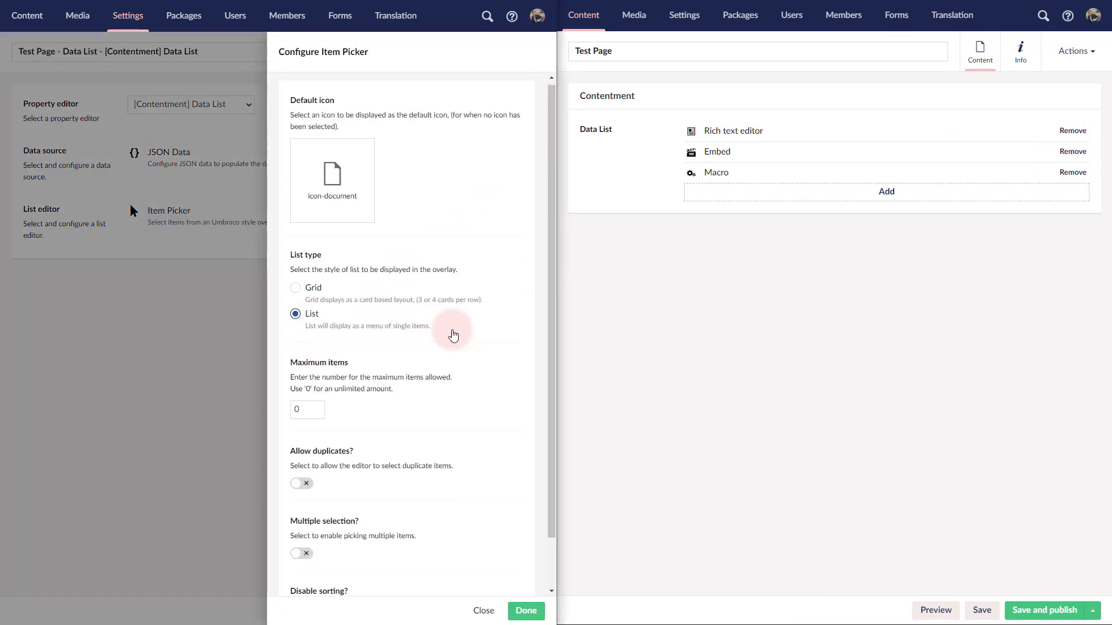
pyautogui.scroll(-1, 481, 354)
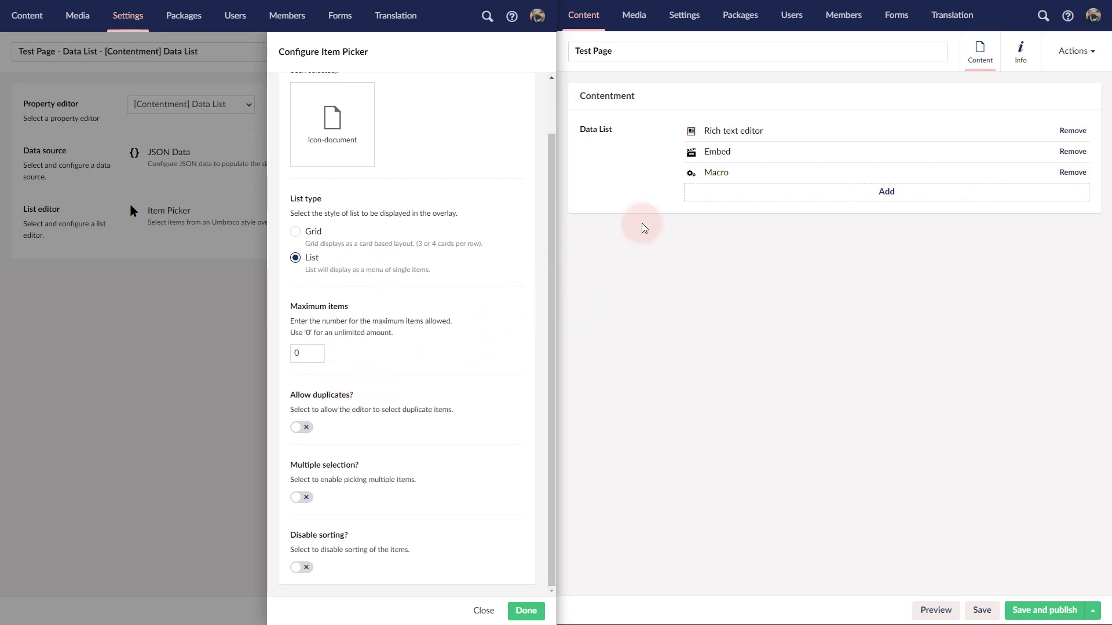
pyautogui.click(765, 193)
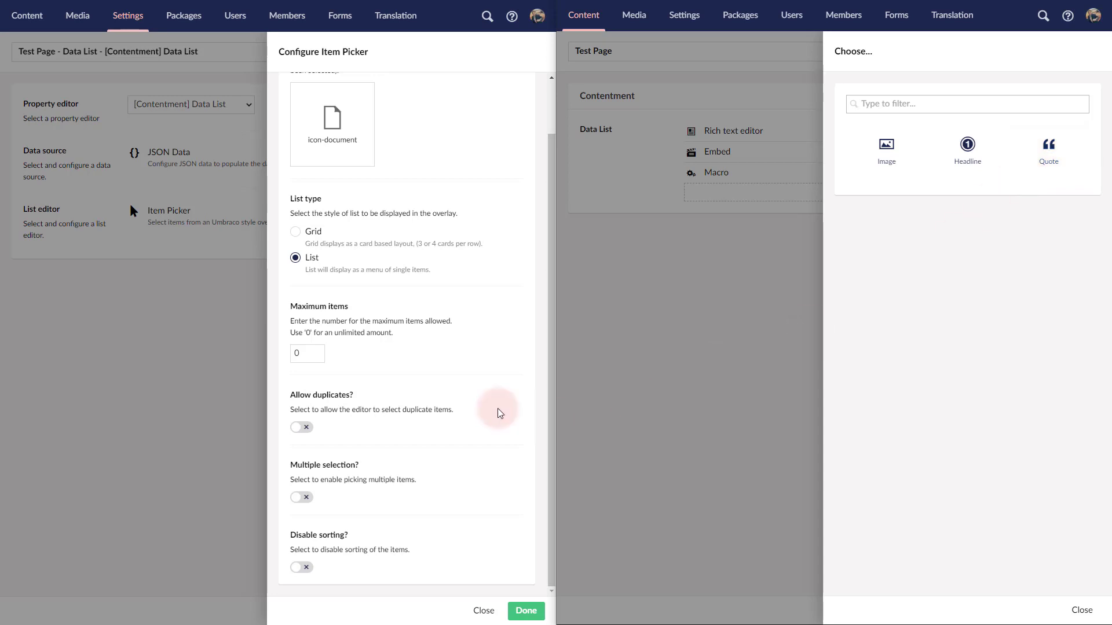
pyautogui.click(301, 427)
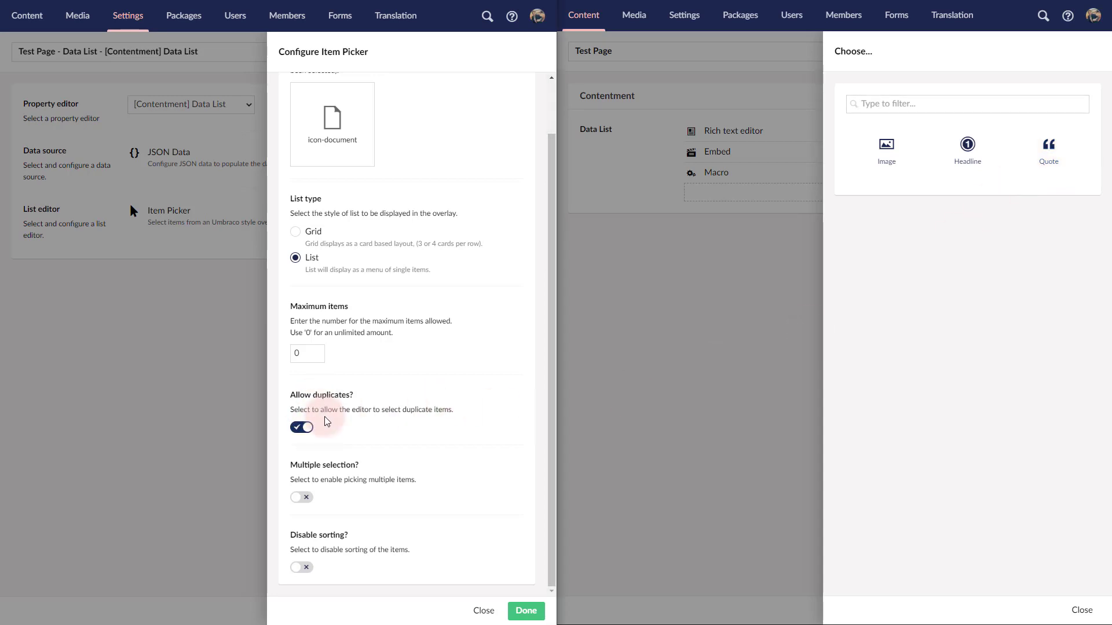
pyautogui.click(305, 498)
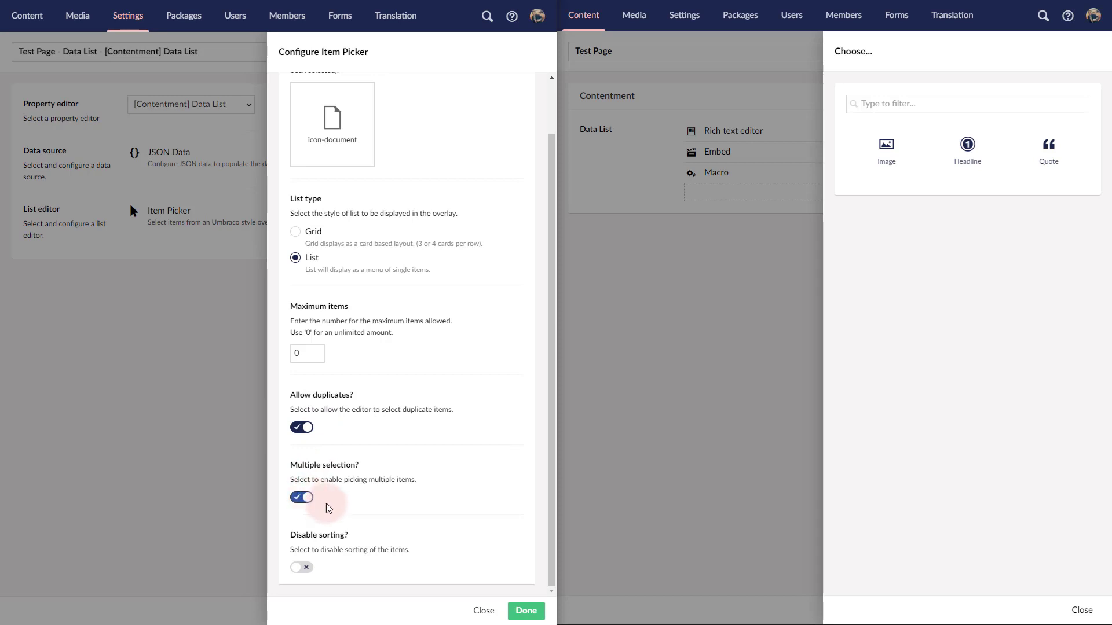
pyautogui.click(526, 611)
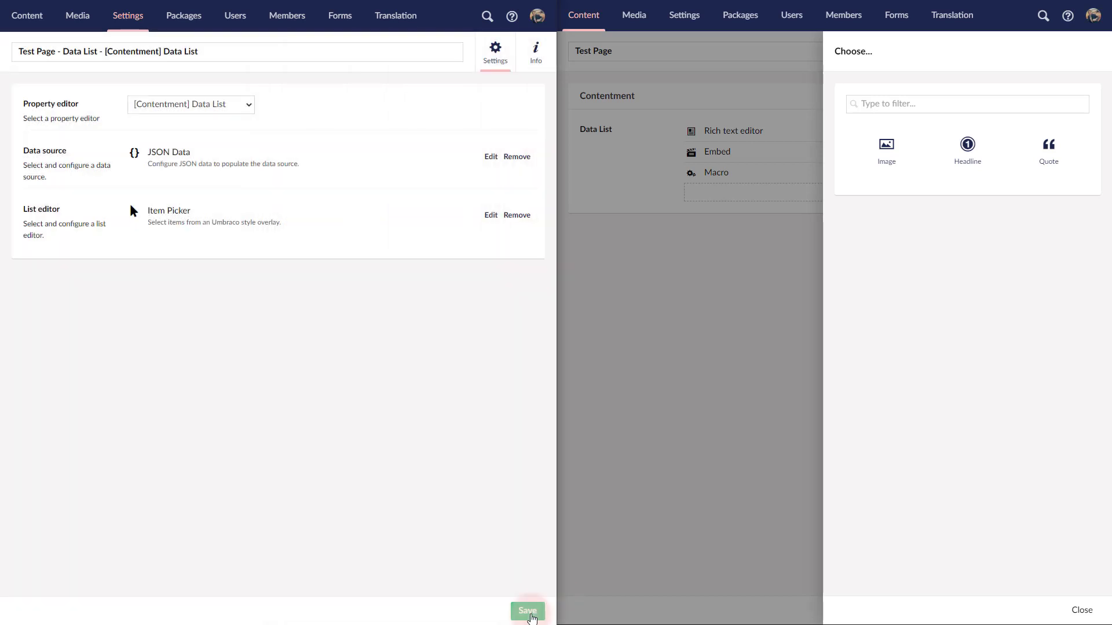
pyautogui.click(527, 611)
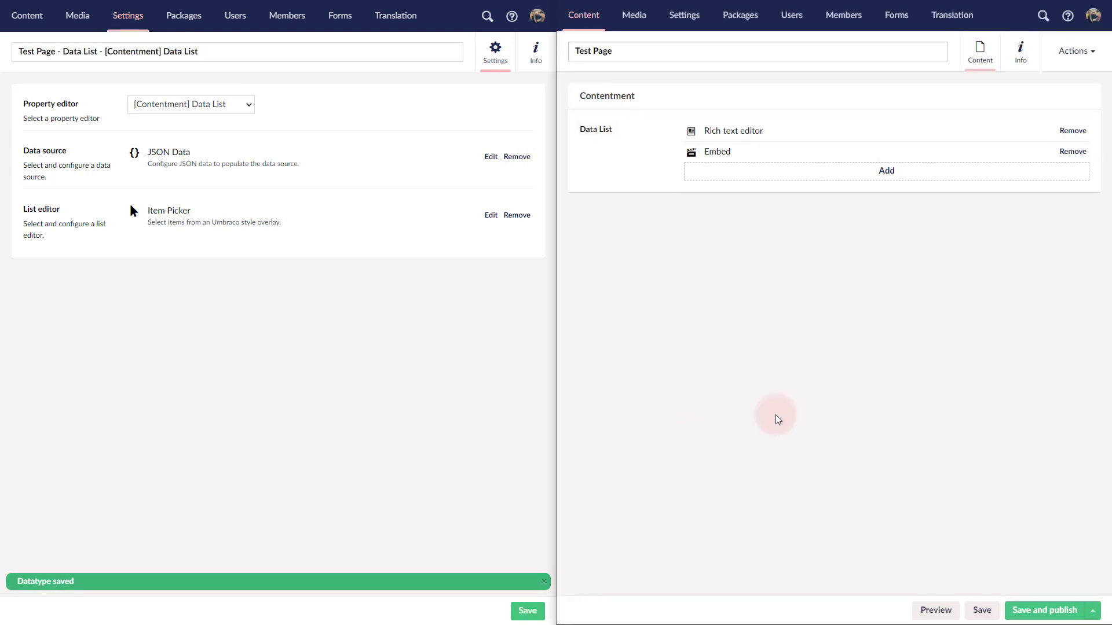
# Step: Add Rich text editor, Macro, Embed and Headline to the Test Page's Data List in a single multiple selection
pyautogui.click(741, 172)
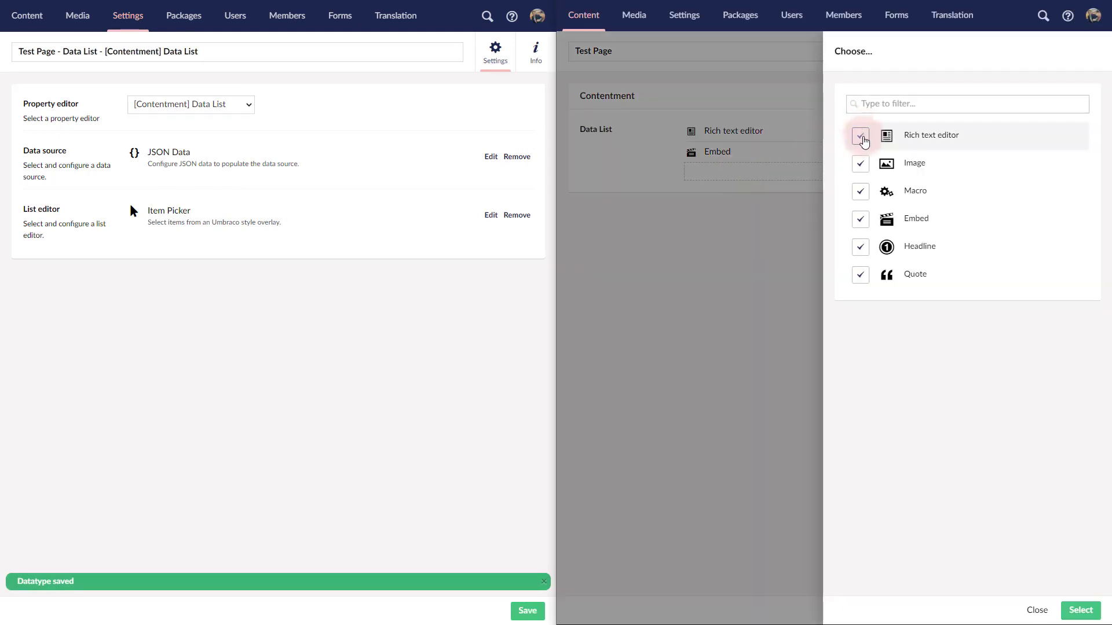
pyautogui.click(860, 135)
pyautogui.click(861, 193)
pyautogui.click(861, 220)
pyautogui.click(862, 248)
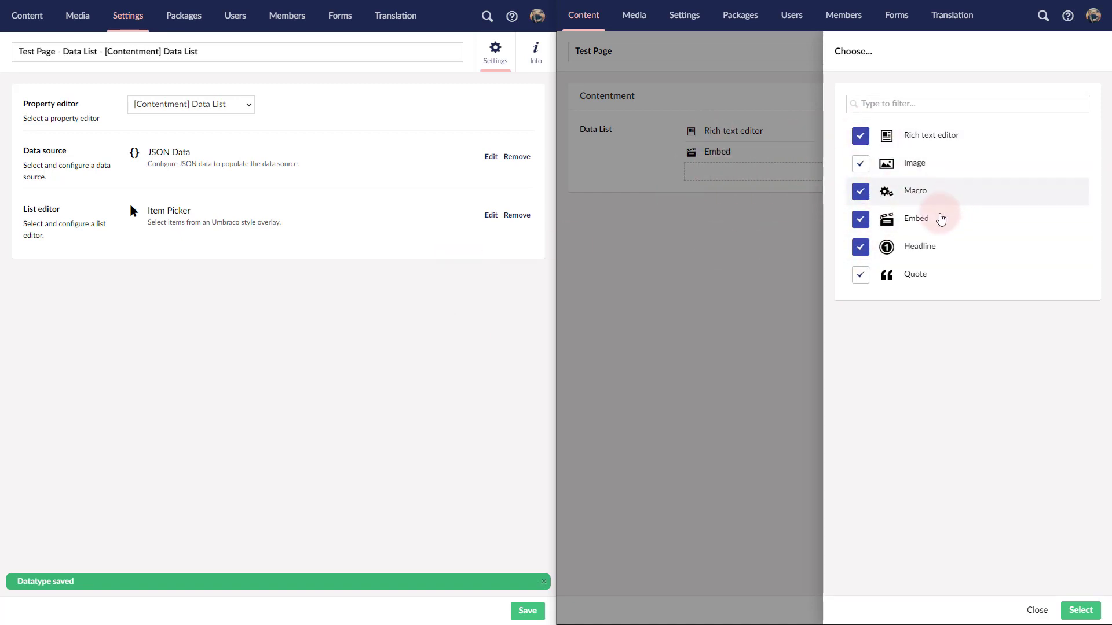
pyautogui.click(1079, 610)
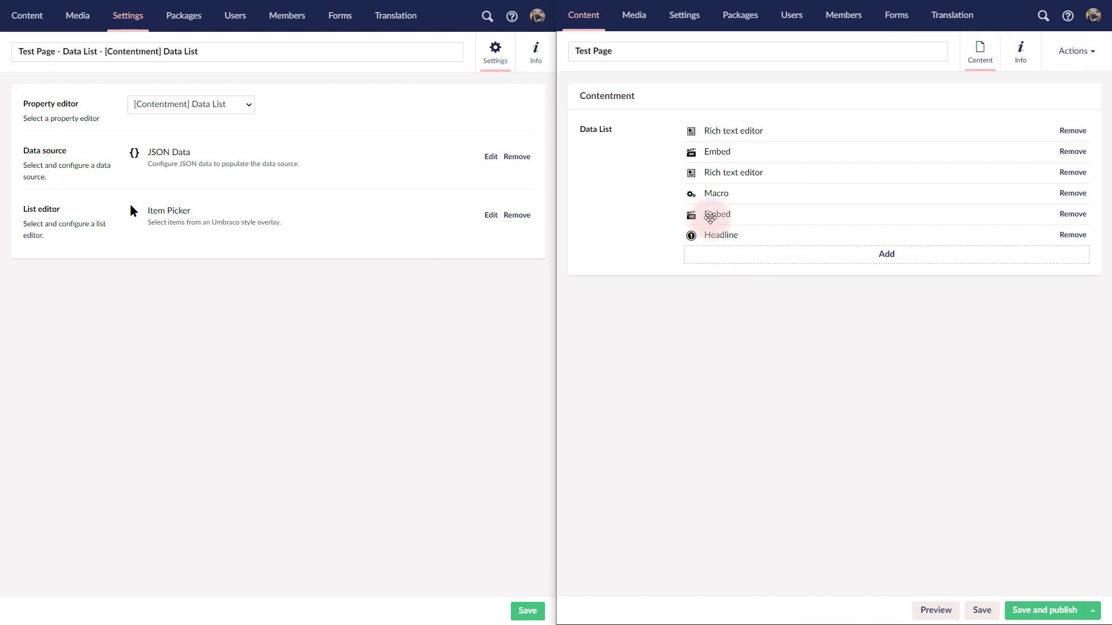
pyautogui.moveTo(713, 216)
pyautogui.mouseDown()
pyautogui.moveTo(716, 184)
pyautogui.moveTo(727, 221)
pyautogui.mouseUp()
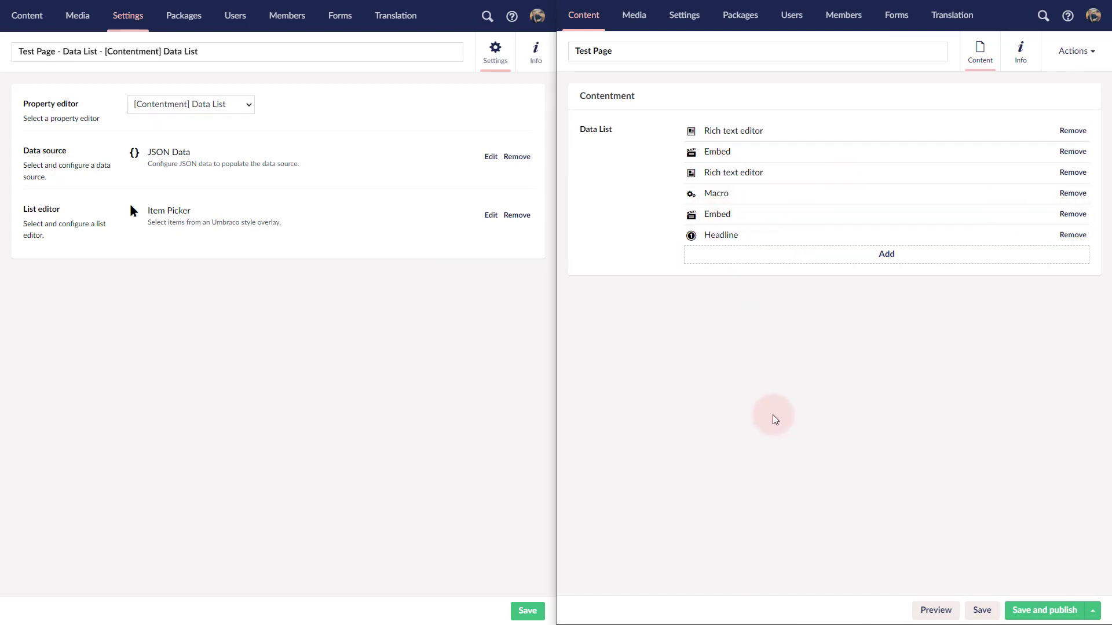
# Step: Remove the Item Picker list editor from the data type and open the choice of available list editors
pyautogui.click(523, 217)
pyautogui.click(426, 345)
pyautogui.click(367, 219)
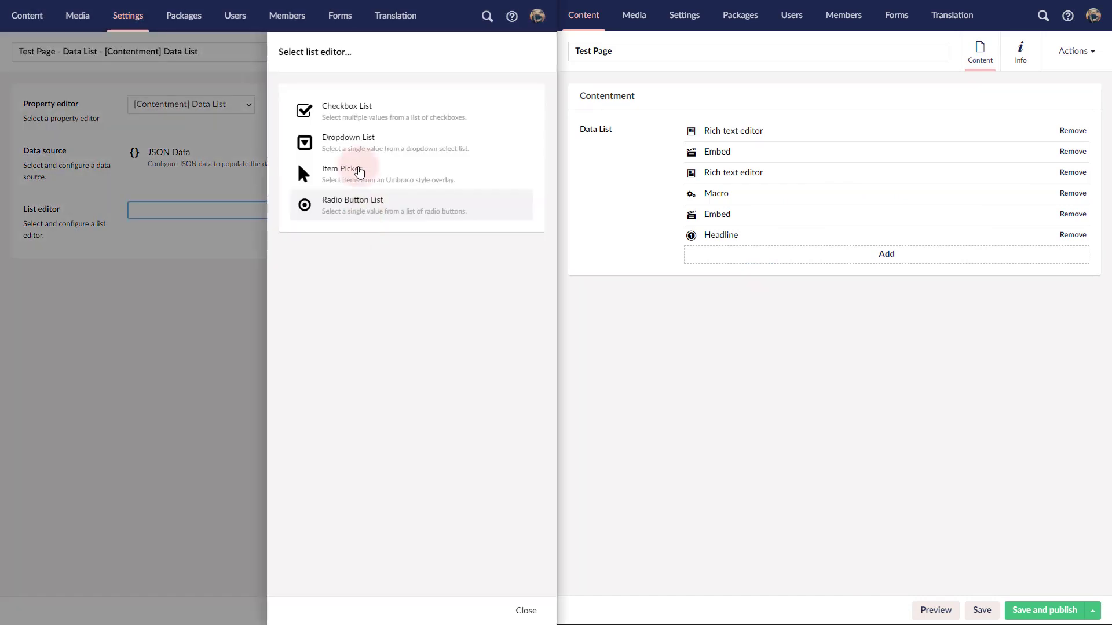